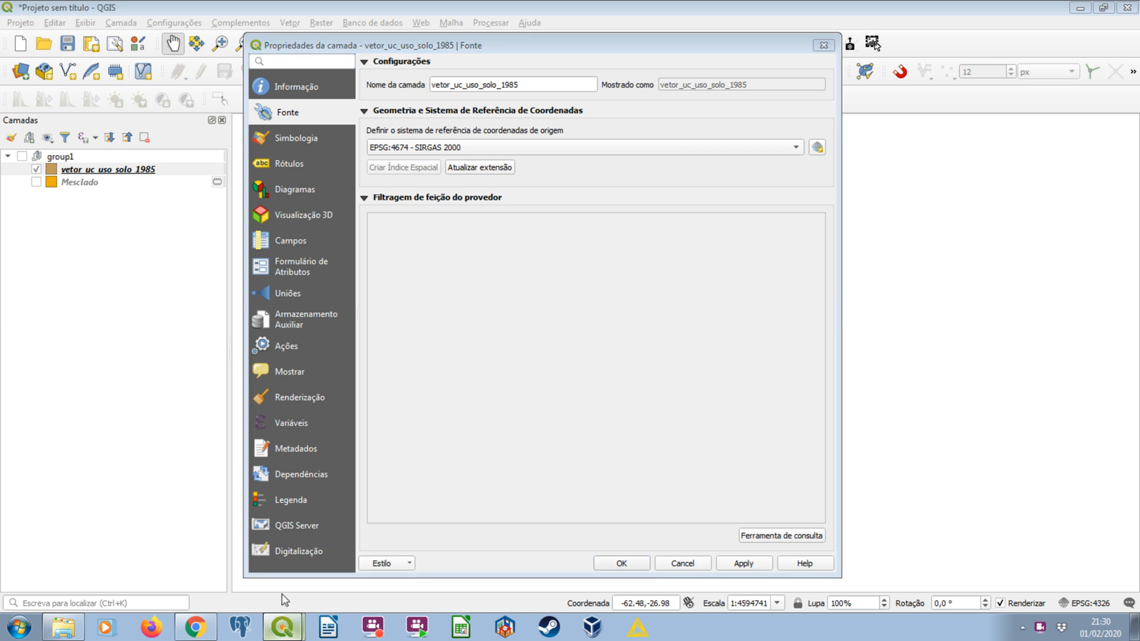
# Step: Check the source reference system in the properties of vetor_uc_uso_solo_1985 and close them without changes
pyautogui.click(284, 582)
pyautogui.click(283, 623)
pyautogui.click(283, 626)
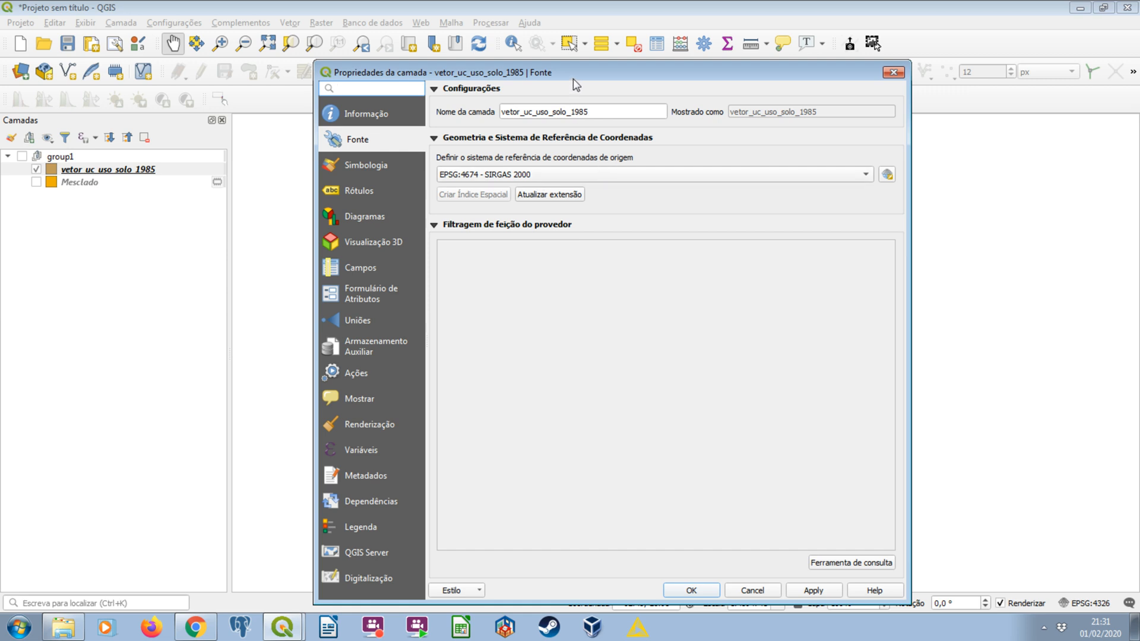
pyautogui.moveTo(575, 76); pyautogui.dragTo(575, 54)
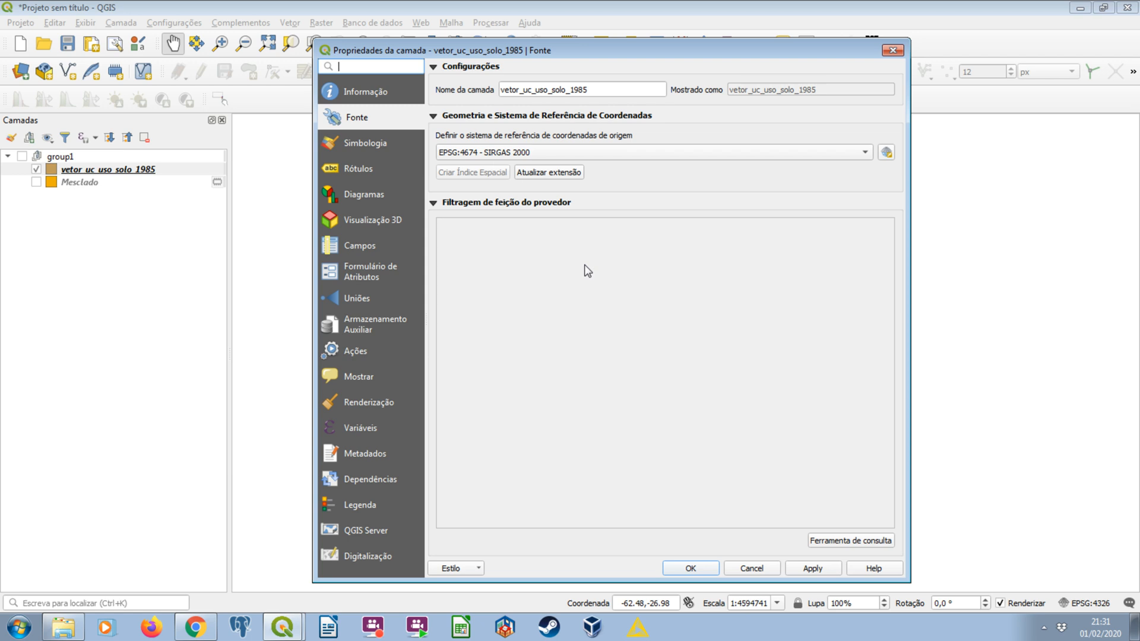
pyautogui.click(752, 568)
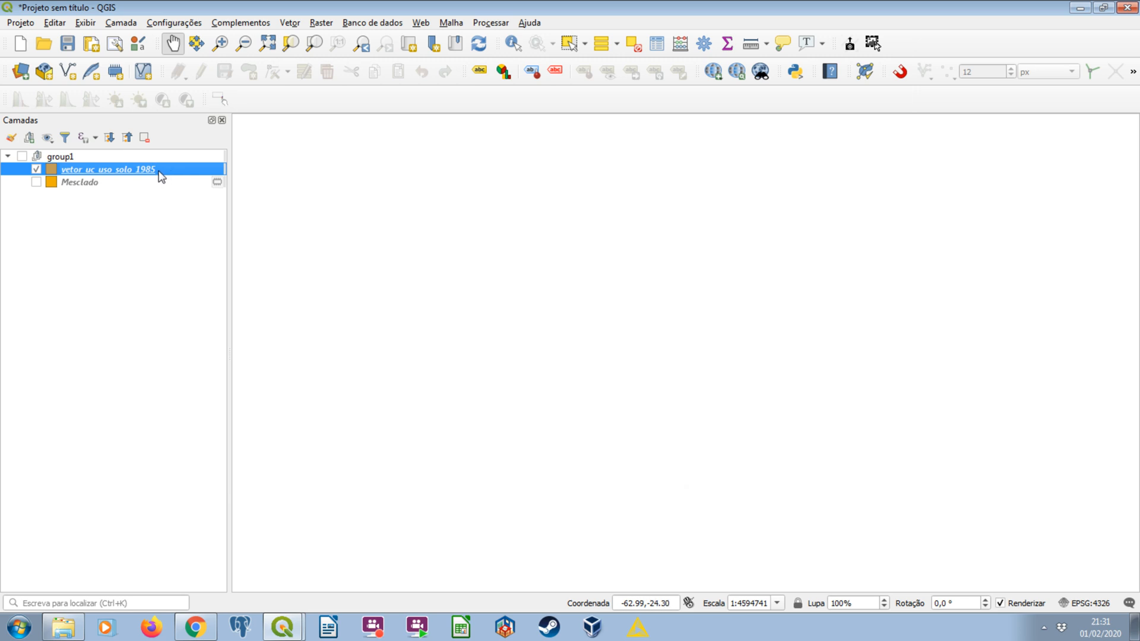
# Step: Switch to the DB Manager and examine the virtual layer query on Mesclado and the new layer's name prefix
pyautogui.click(283, 627)
pyautogui.click(286, 599)
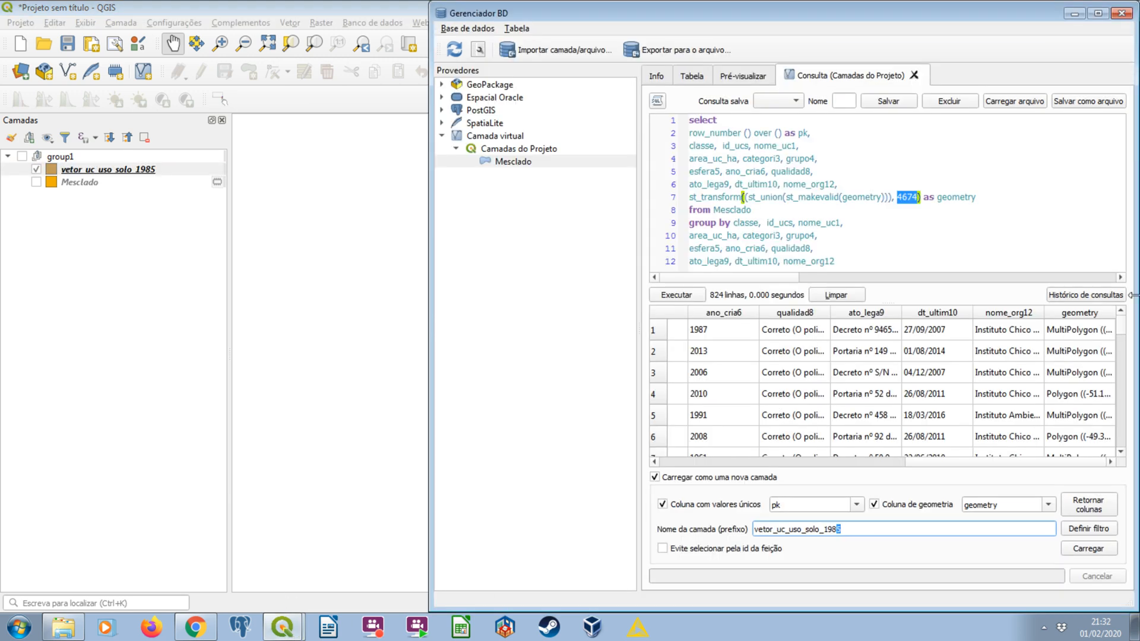
pyautogui.click(967, 237)
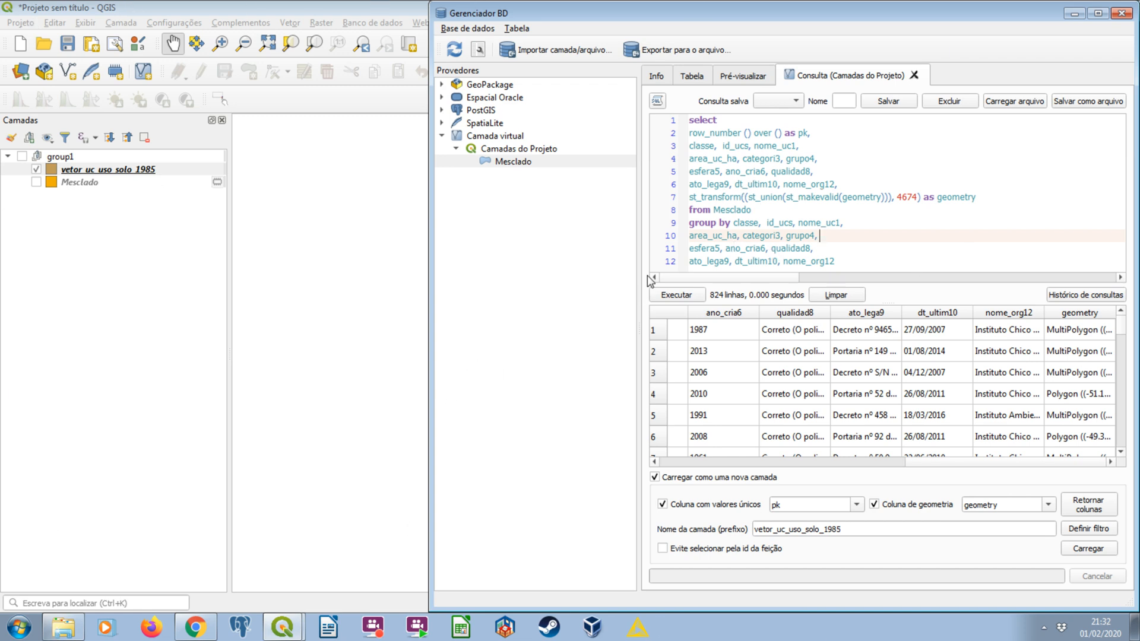
pyautogui.click(516, 150)
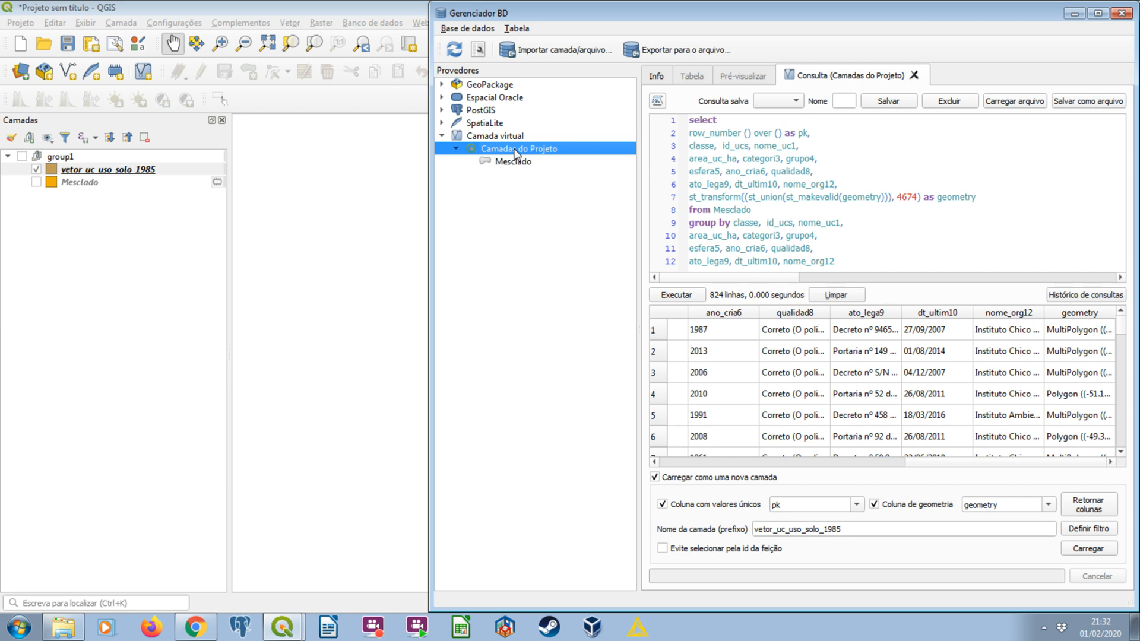
pyautogui.click(511, 138)
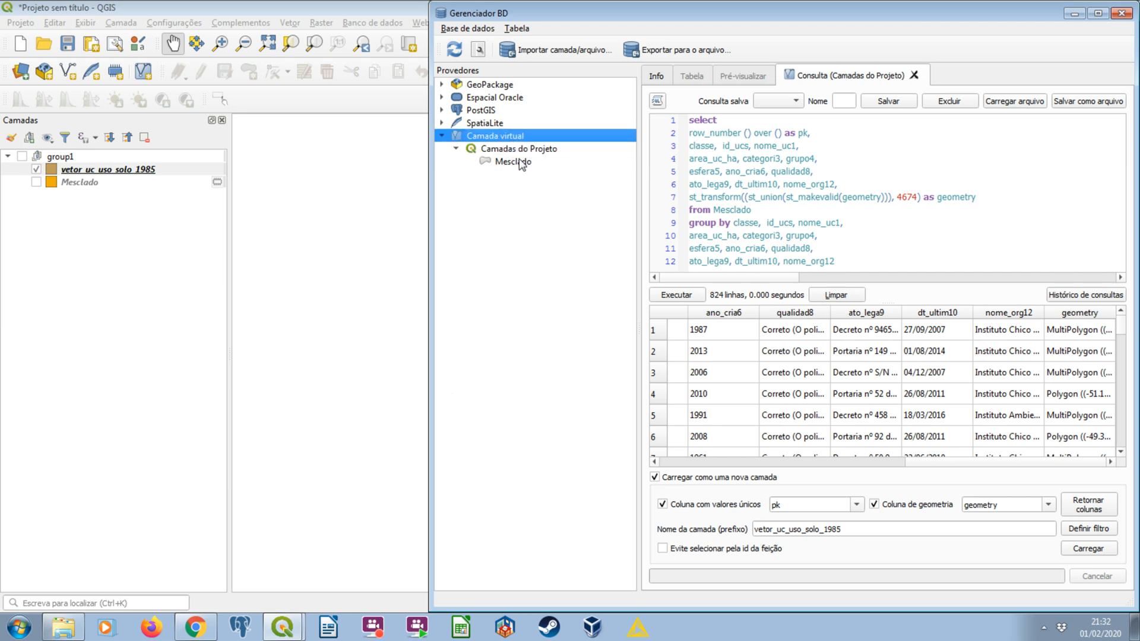
pyautogui.click(520, 162)
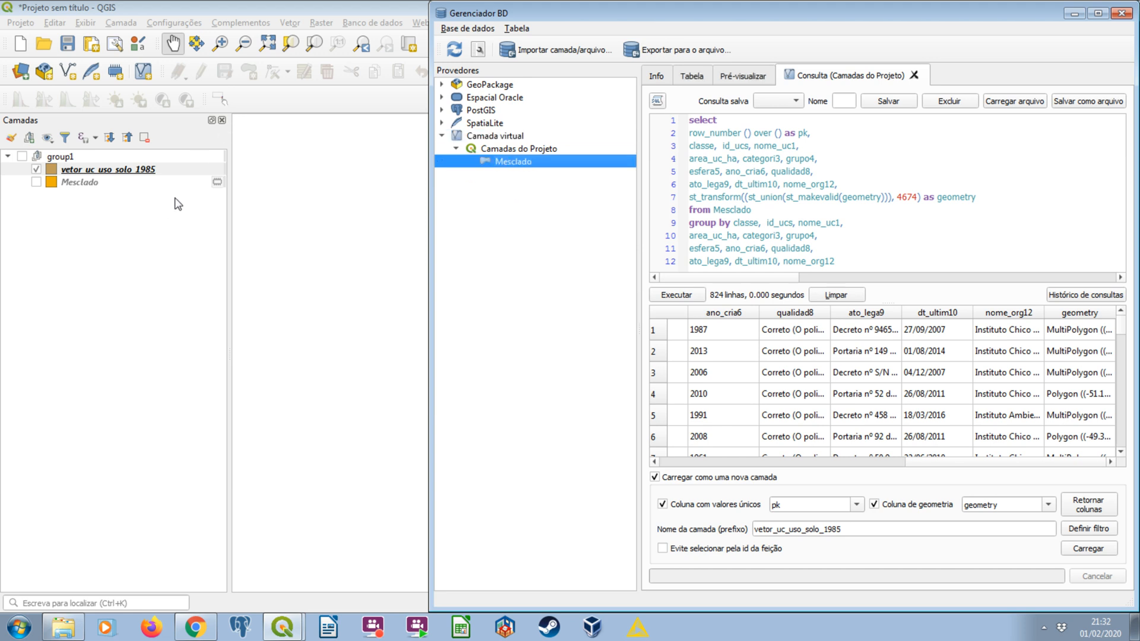
pyautogui.click(81, 185)
pyautogui.click(288, 627)
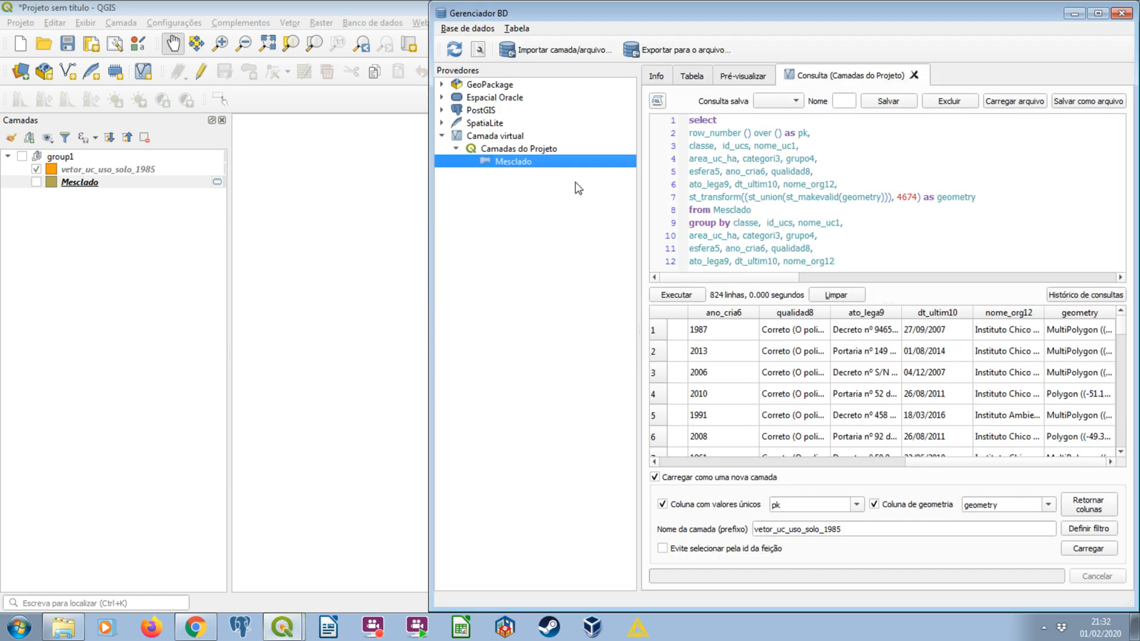
pyautogui.click(719, 171)
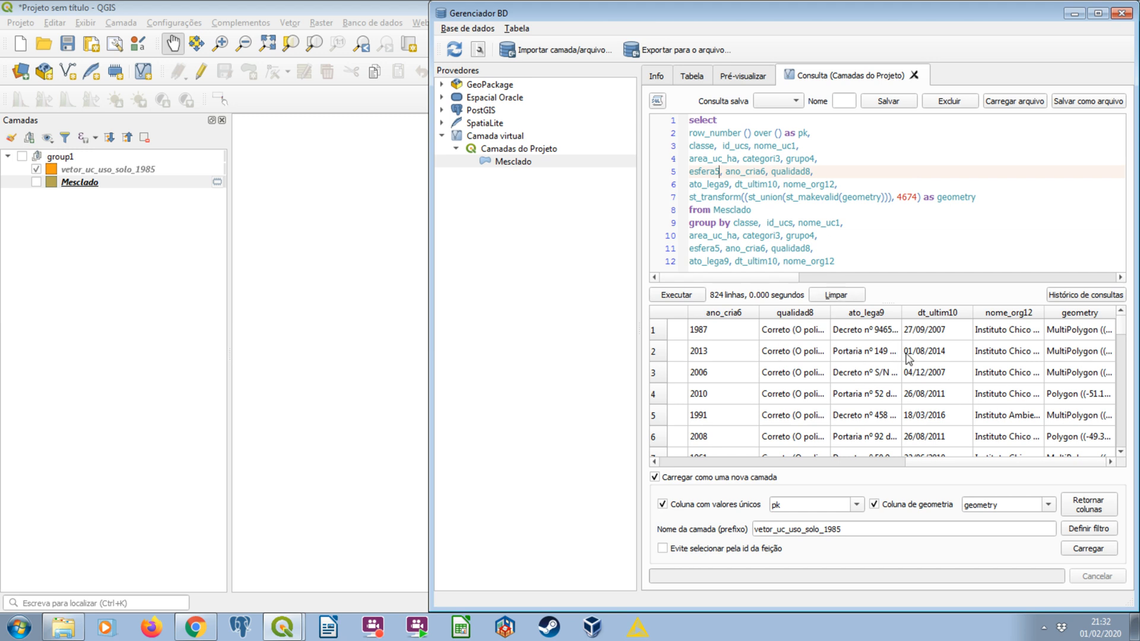
pyautogui.doubleClick(844, 529)
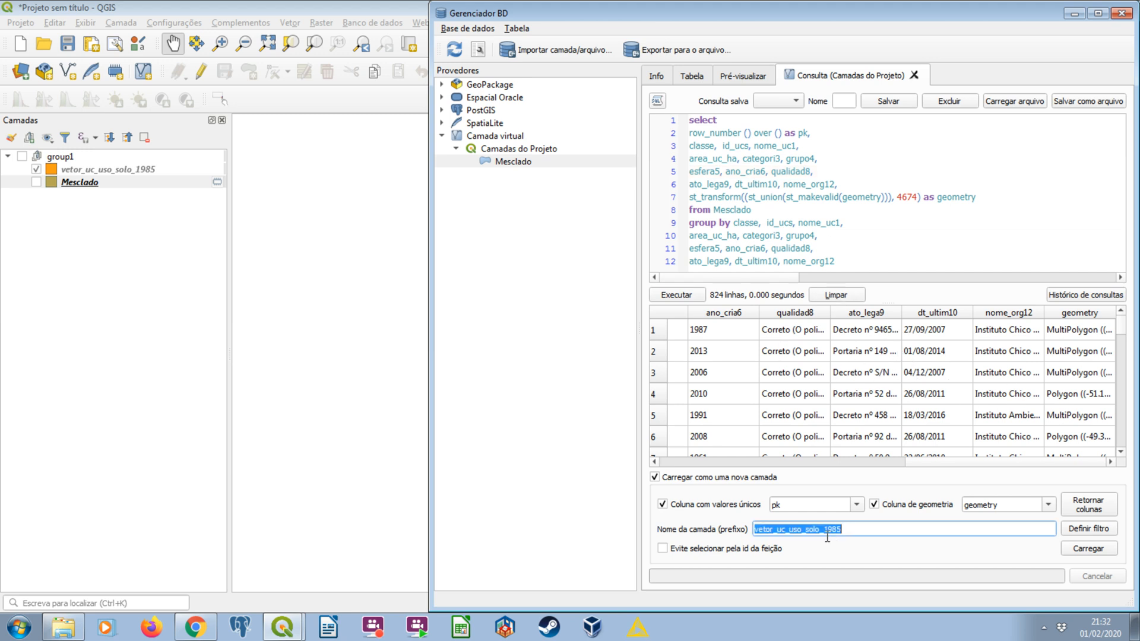
pyautogui.click(853, 532)
# Step: Set the project CRS to EPSG:4674 from the vetor_uc_uso_solo_1985 layer
pyautogui.click(255, 6)
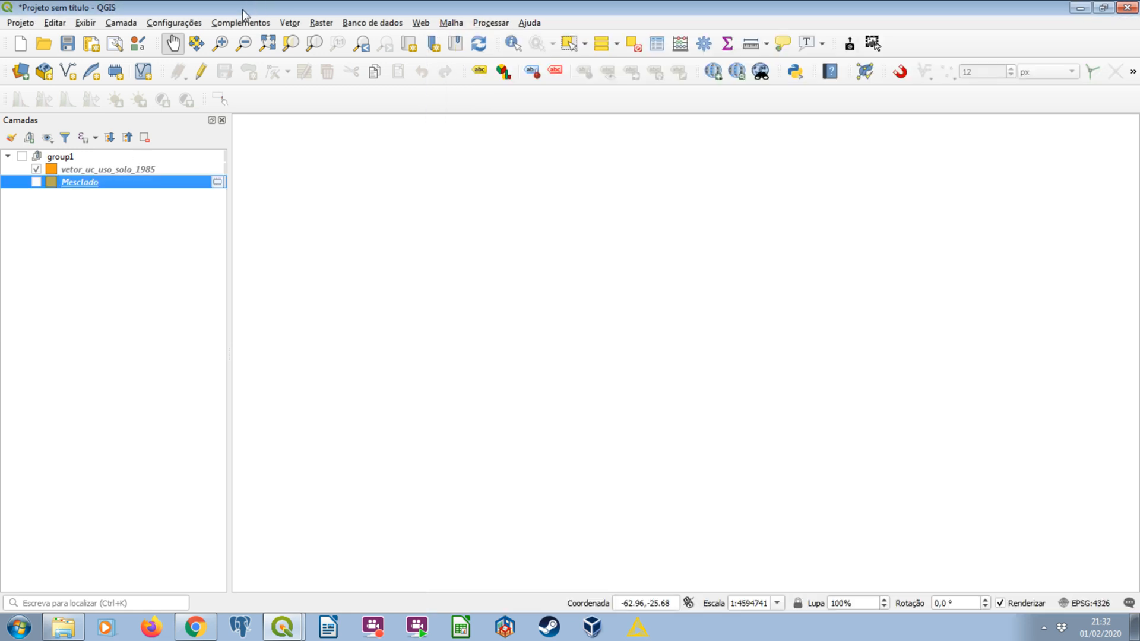
pyautogui.click(149, 170)
pyautogui.rightClick(148, 170)
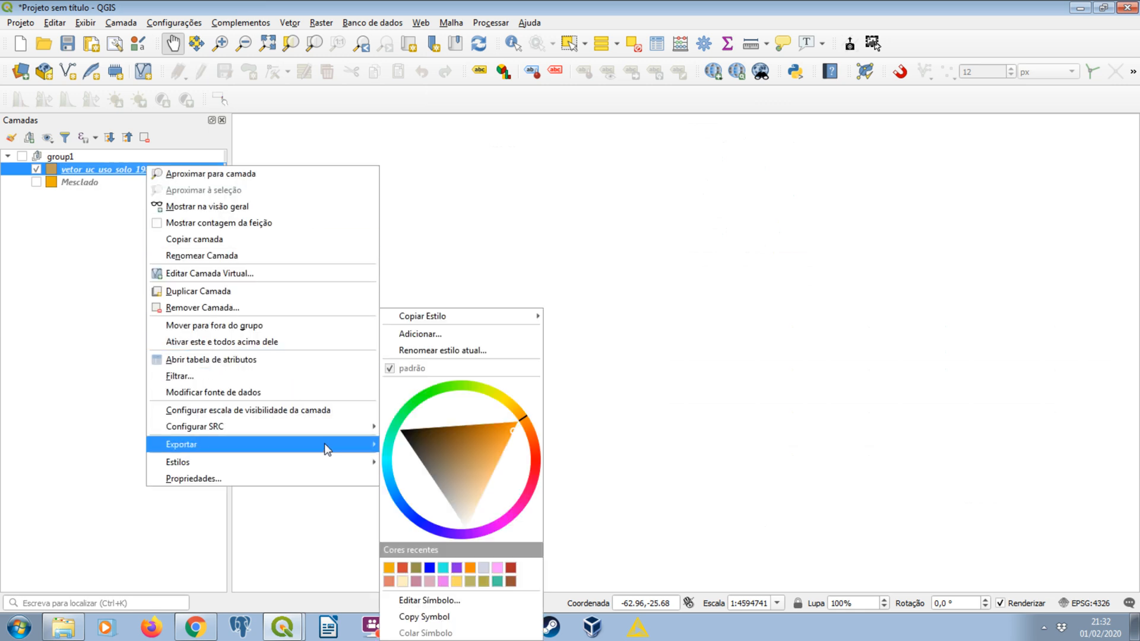
pyautogui.click(452, 443)
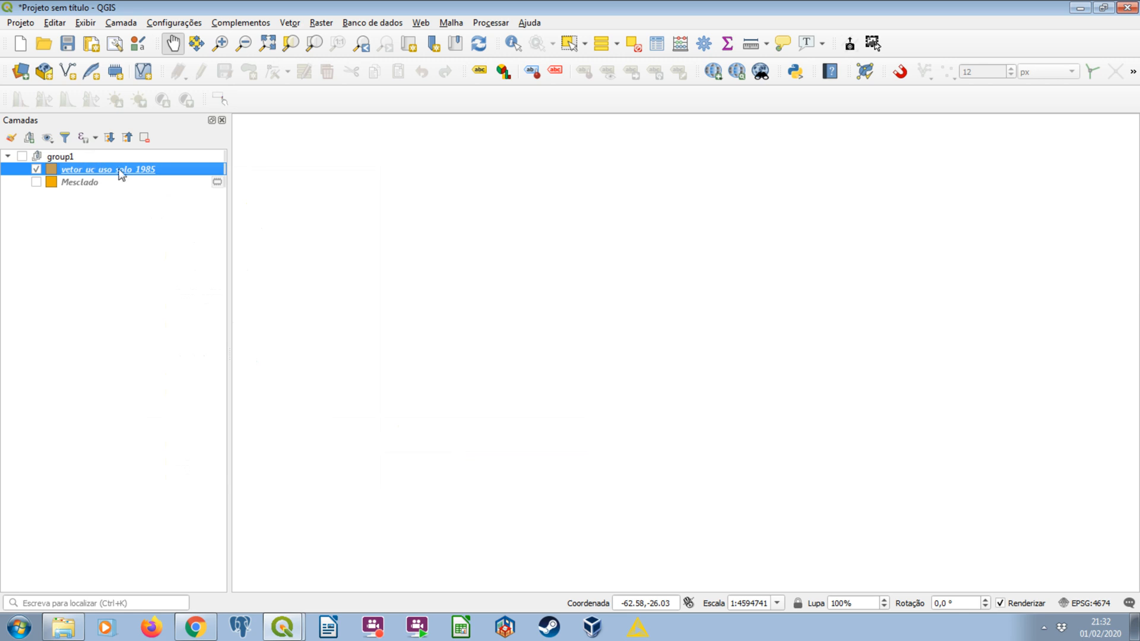
# Step: Examine the DB Manager query on Mesclado: its first result columns, st_makevalid, st_union and the 4674 SRID in st_transform
pyautogui.click(300, 623)
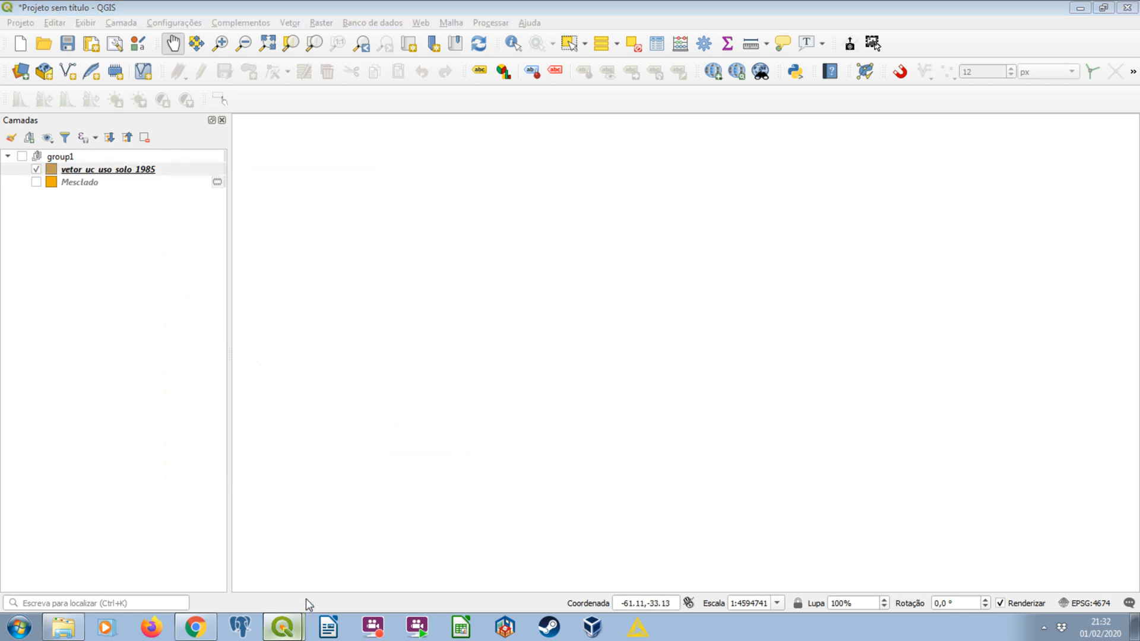
pyautogui.click(305, 598)
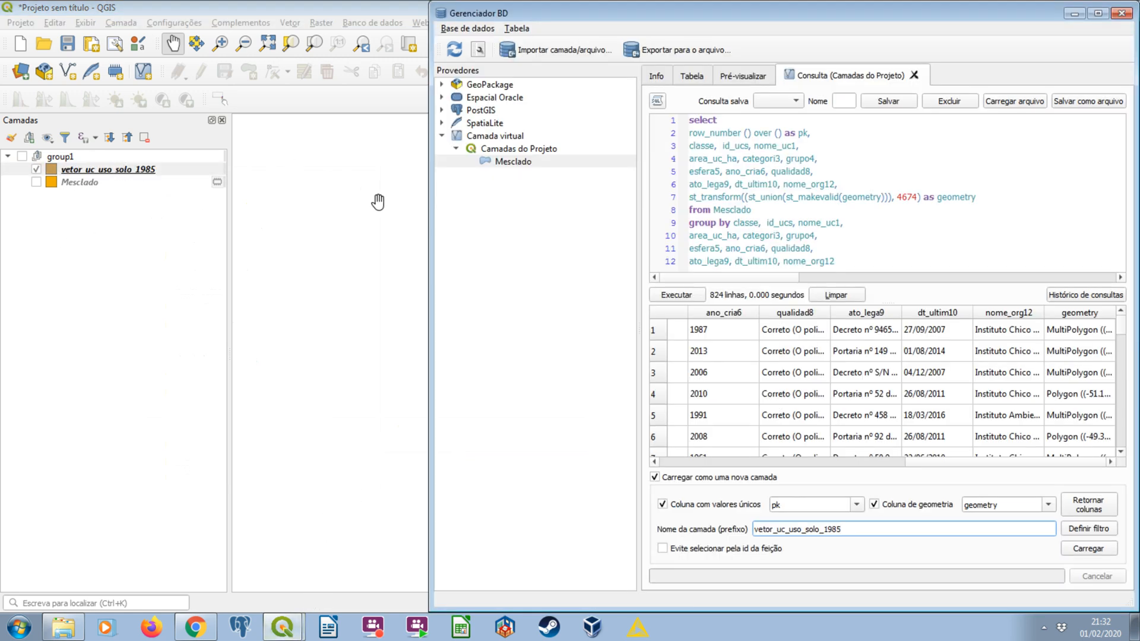
pyautogui.click(94, 182)
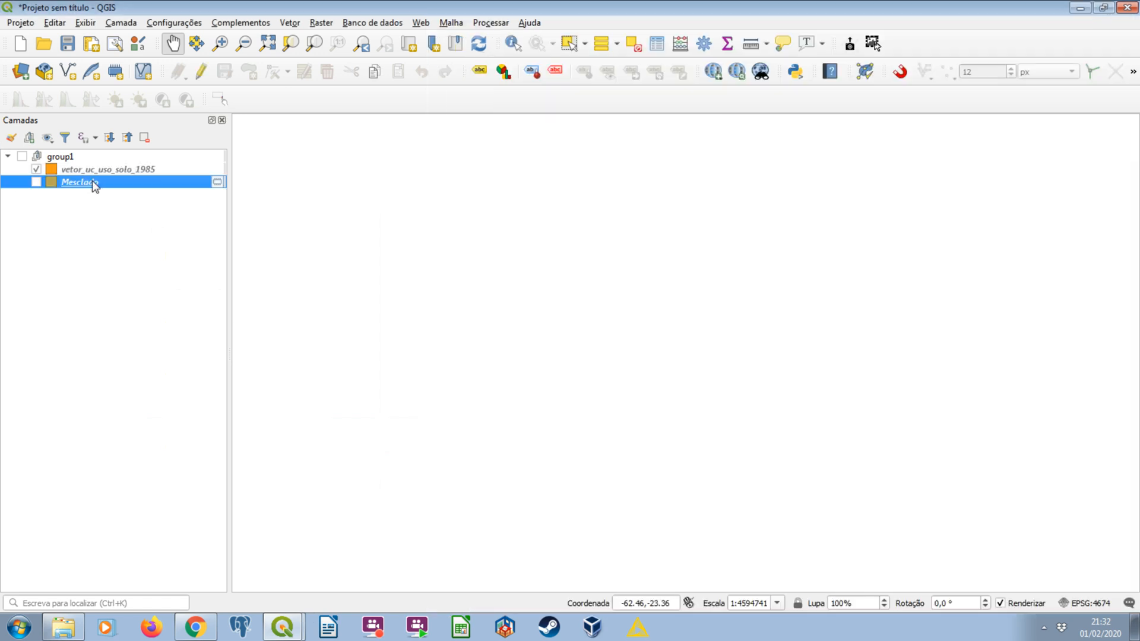
pyautogui.click(285, 627)
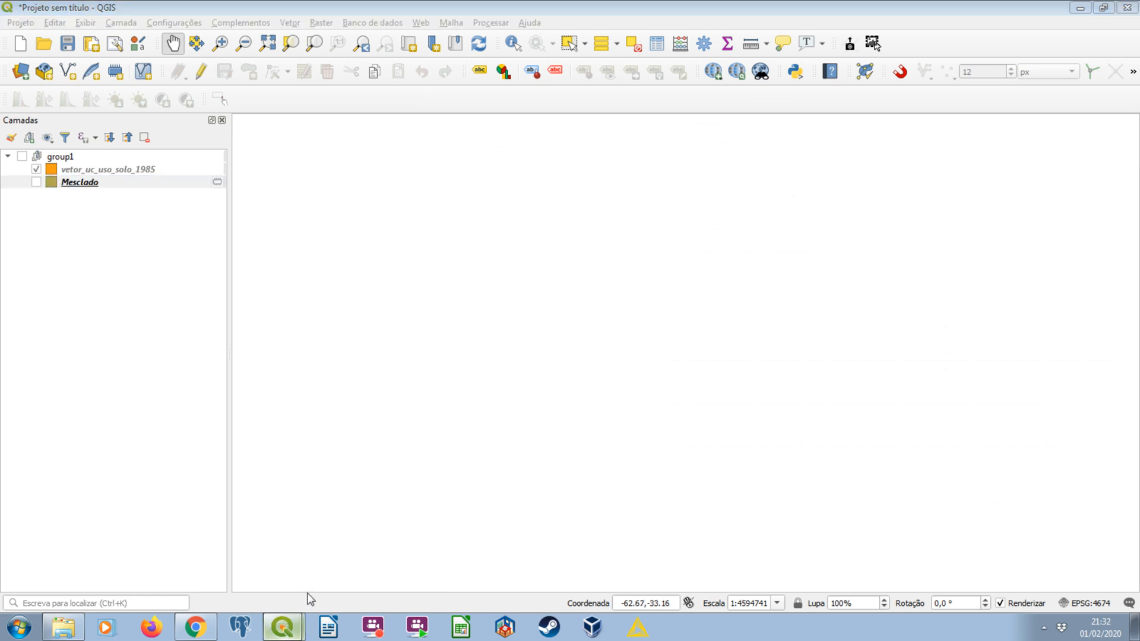
pyautogui.click(307, 594)
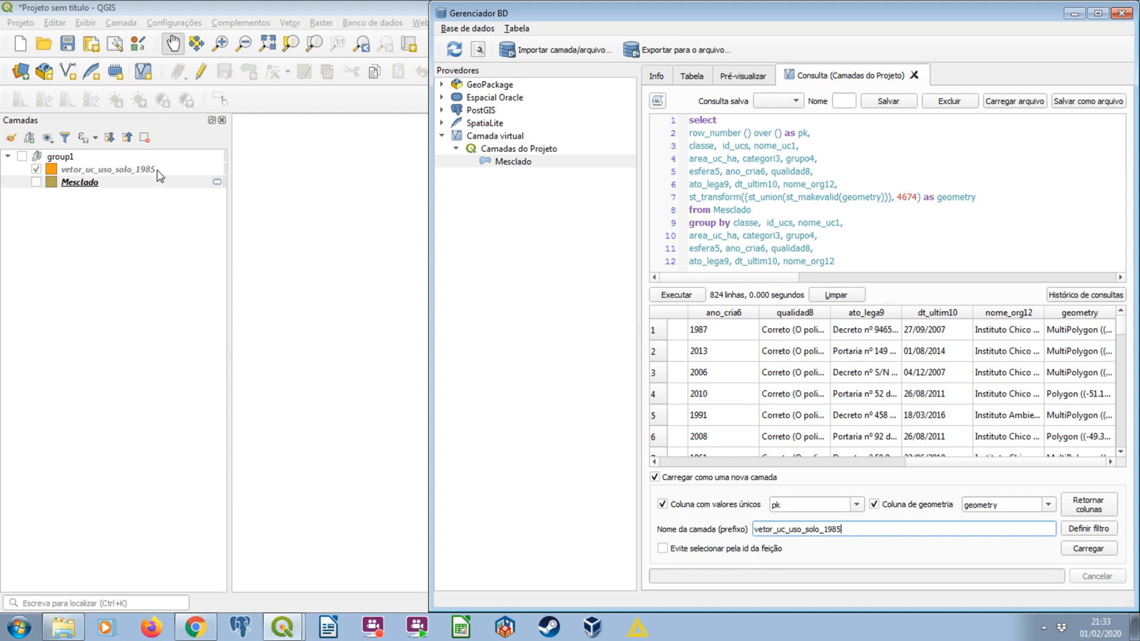
pyautogui.moveTo(995, 461); pyautogui.dragTo(707, 461)
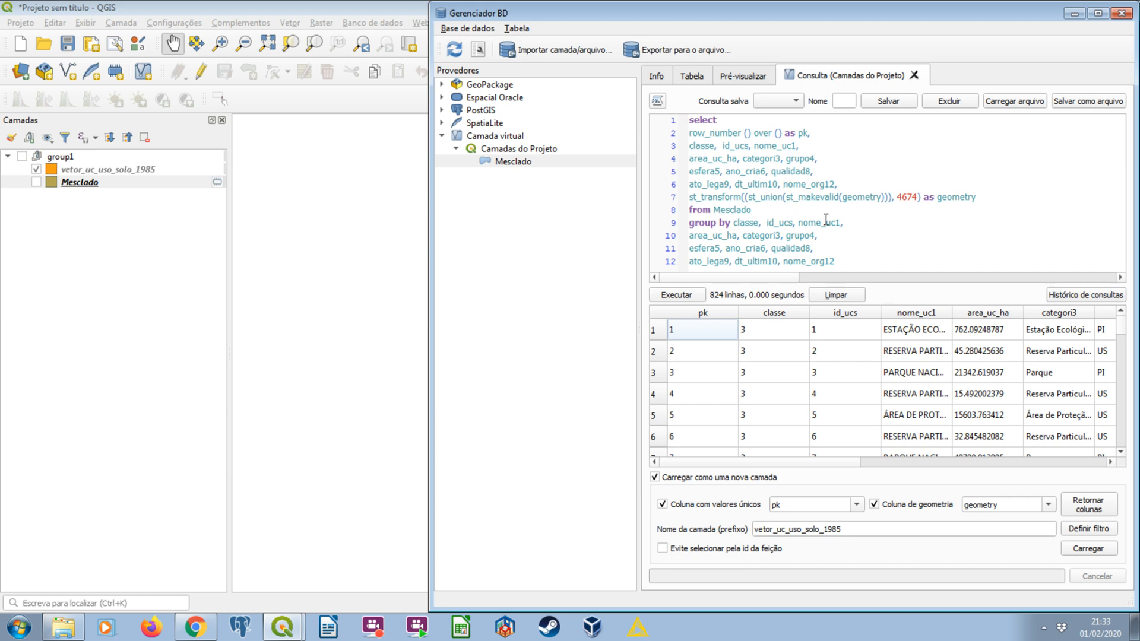
pyautogui.doubleClick(831, 197)
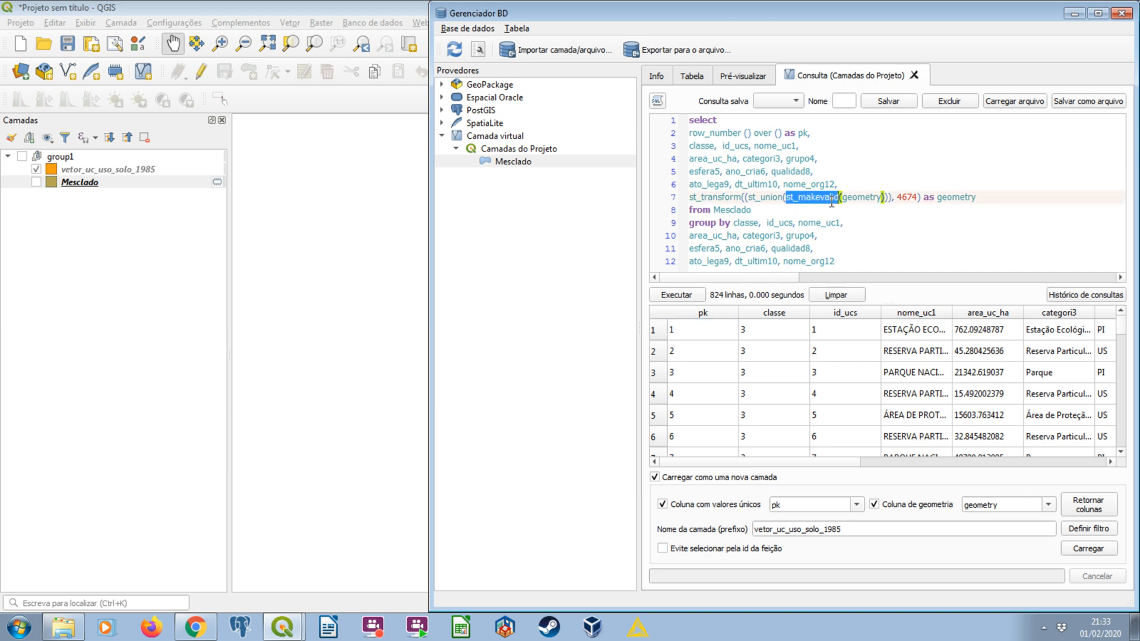
pyautogui.doubleClick(771, 198)
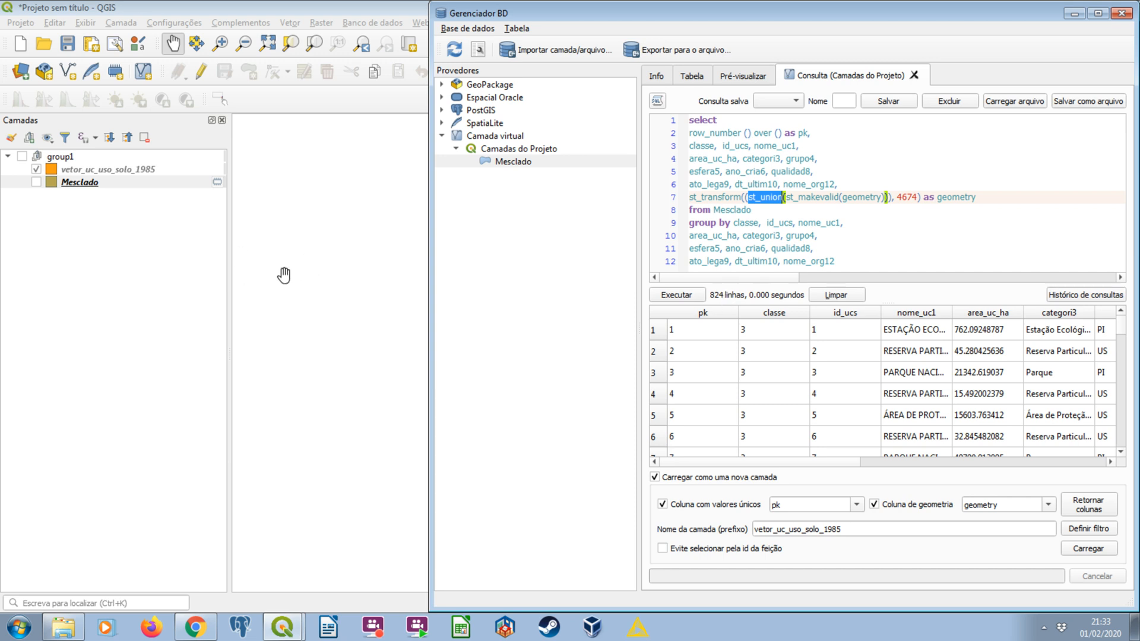
pyautogui.click(755, 197)
pyautogui.click(896, 196)
pyautogui.doubleClick(904, 196)
pyautogui.click(908, 198)
# Step: Make vetor_uc_uso_solo_1985 the active layer and expand the PostGIS postgres connection in the DB Manager, selecting the unidades_conservacao schema
pyautogui.click(131, 174)
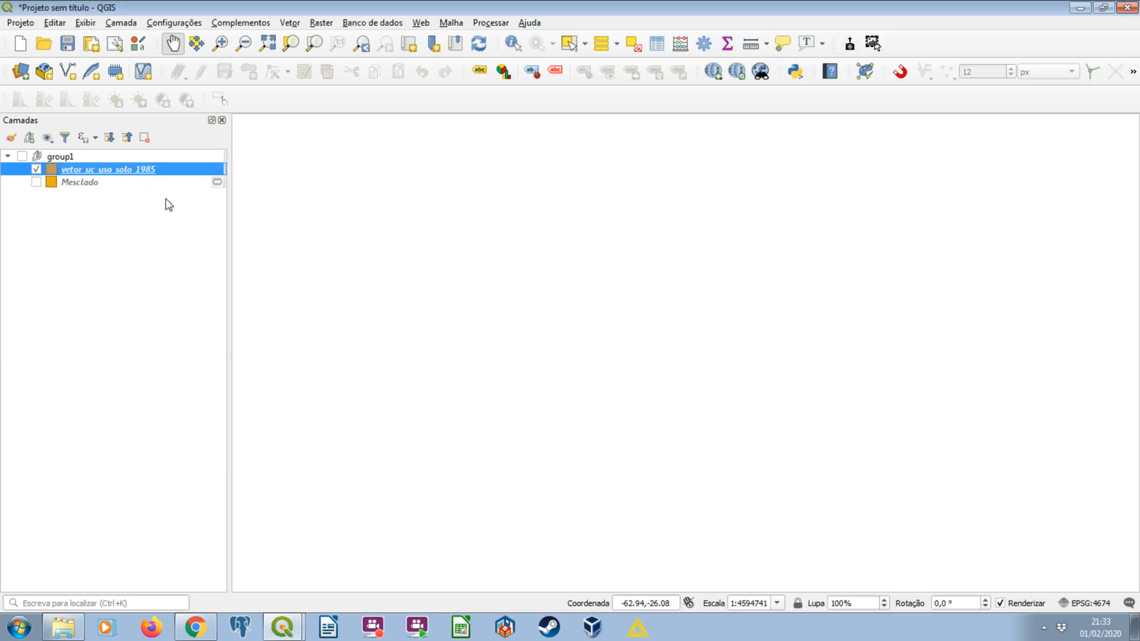
pyautogui.click(289, 582)
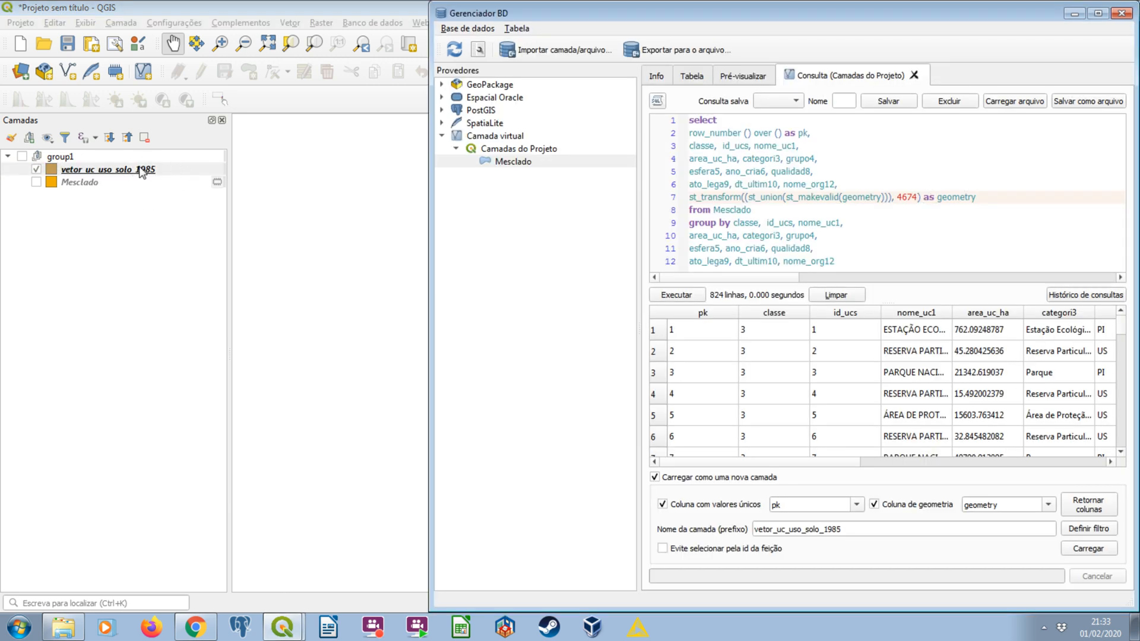
pyautogui.click(442, 110)
pyautogui.click(456, 123)
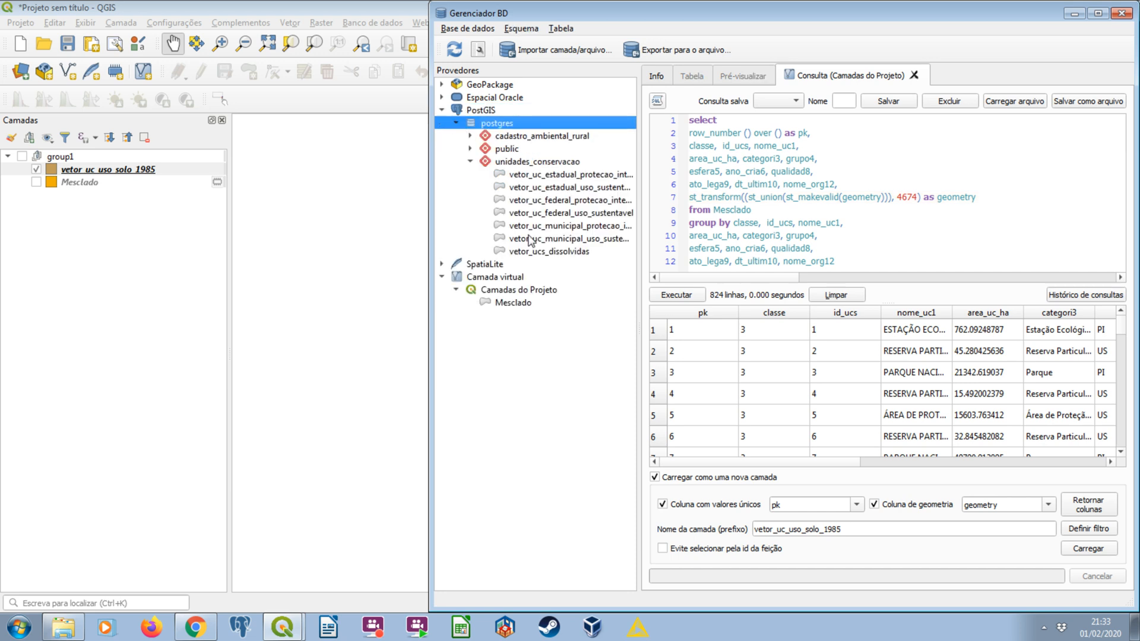
pyautogui.doubleClick(460, 274)
pyautogui.click(535, 164)
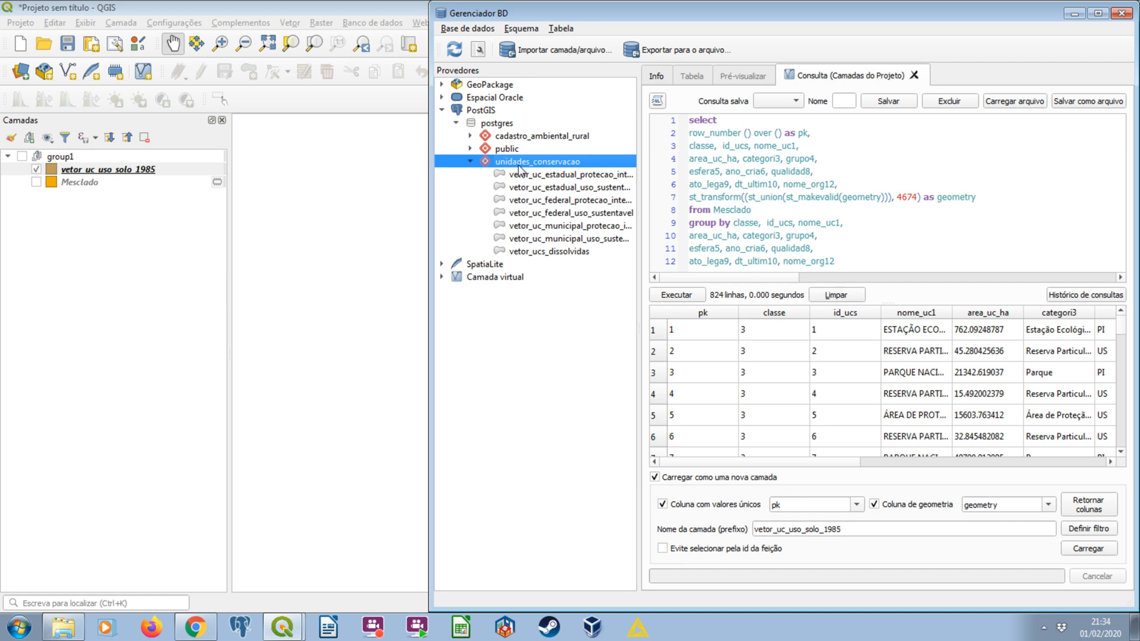
# Step: Inspect the tables in the cadastro_ambiental_rural schema and compare it with the unidades_conservacao schema
pyautogui.click(471, 137)
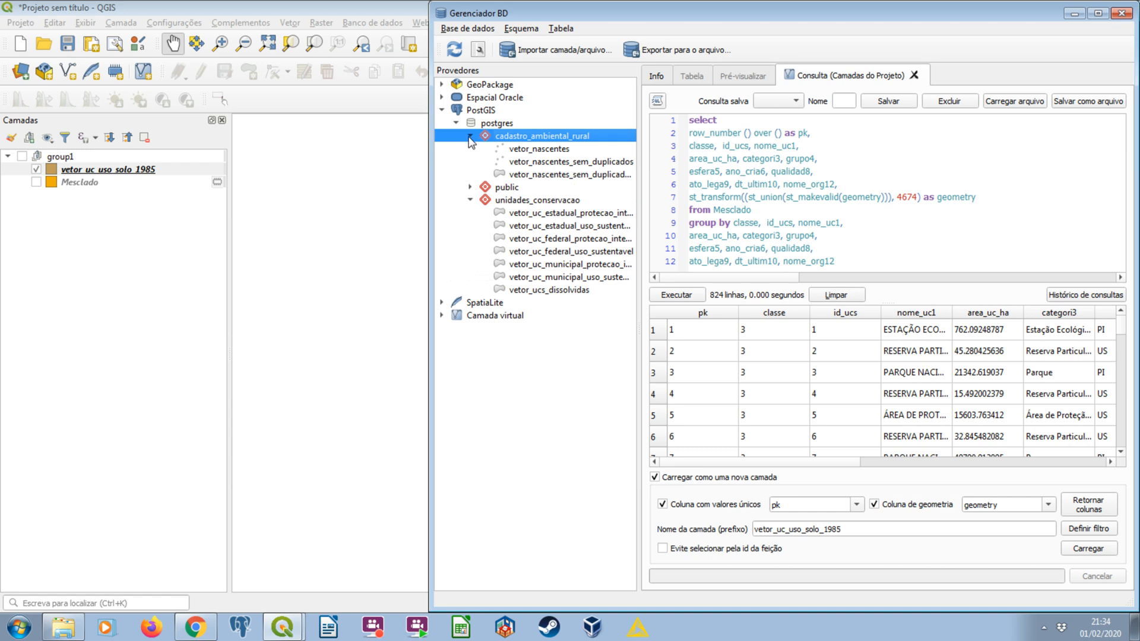
pyautogui.click(470, 137)
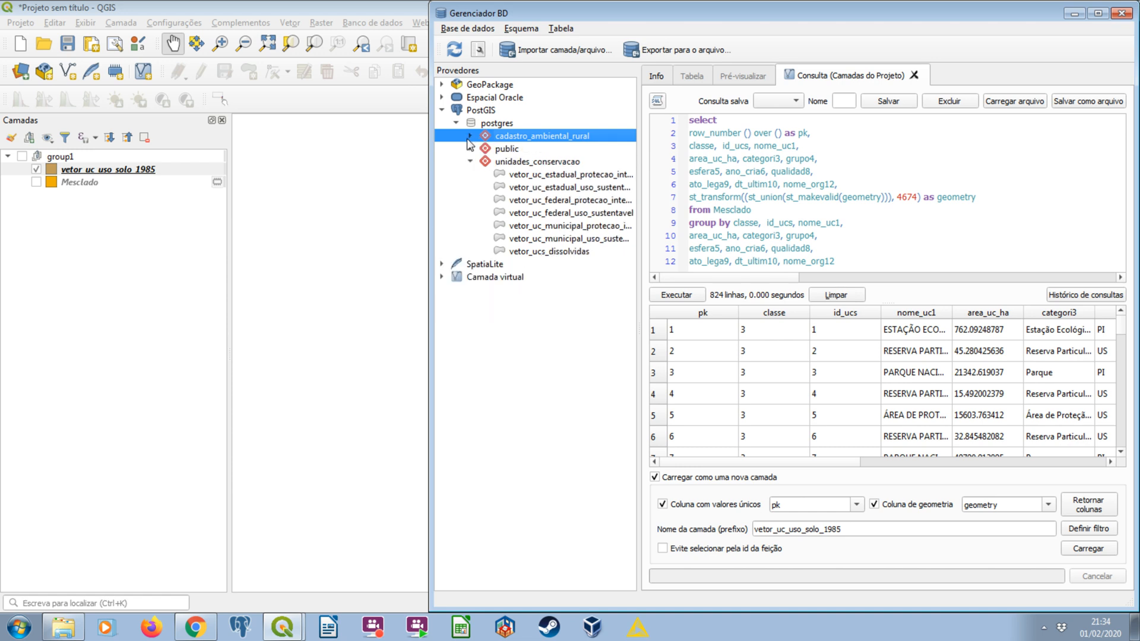
pyautogui.click(534, 162)
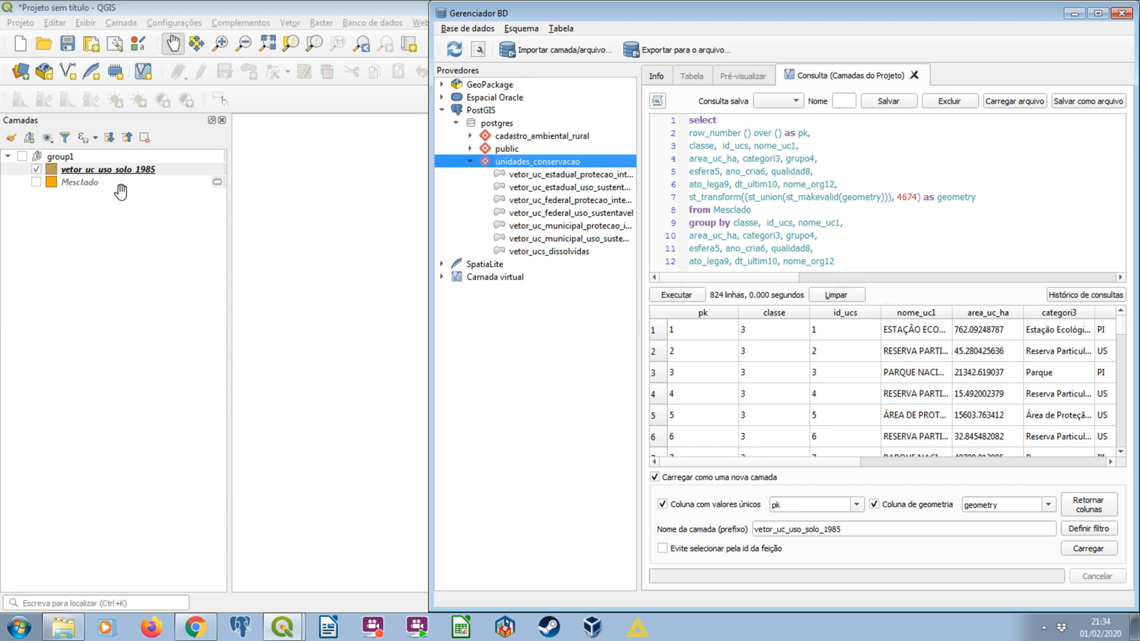
pyautogui.click(524, 137)
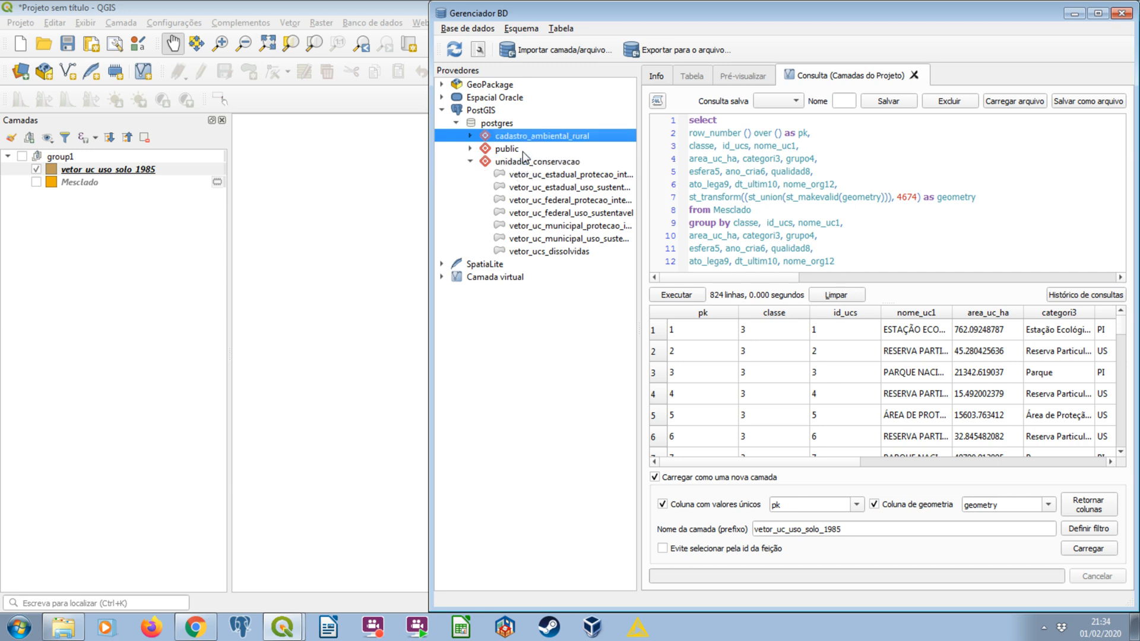
pyautogui.click(564, 160)
pyautogui.click(565, 141)
# Step: Start a layer import into the unidades_conservacao schema, with vetor_uc_uso_solo_1985 as both the input layer and the output table name
pyautogui.click(545, 164)
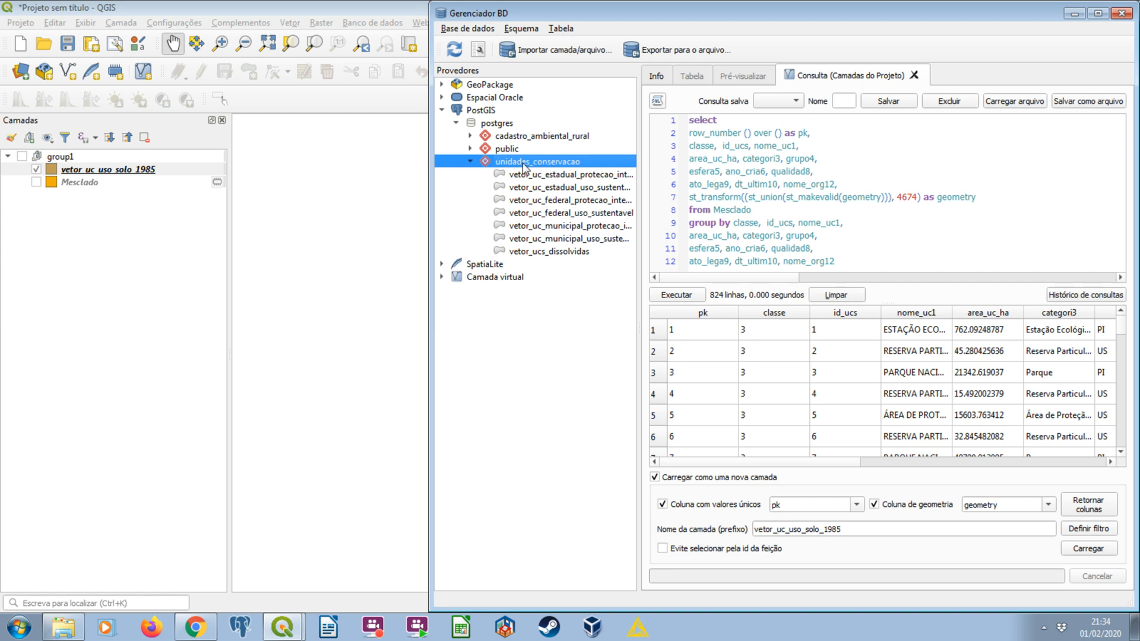
pyautogui.click(538, 50)
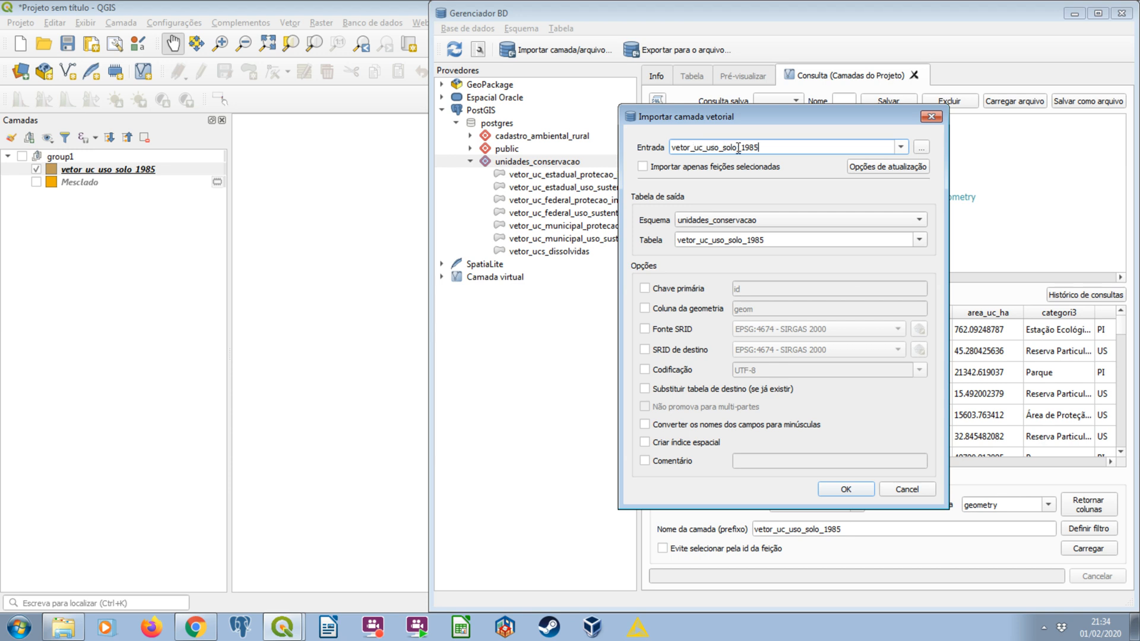
pyautogui.click(866, 165)
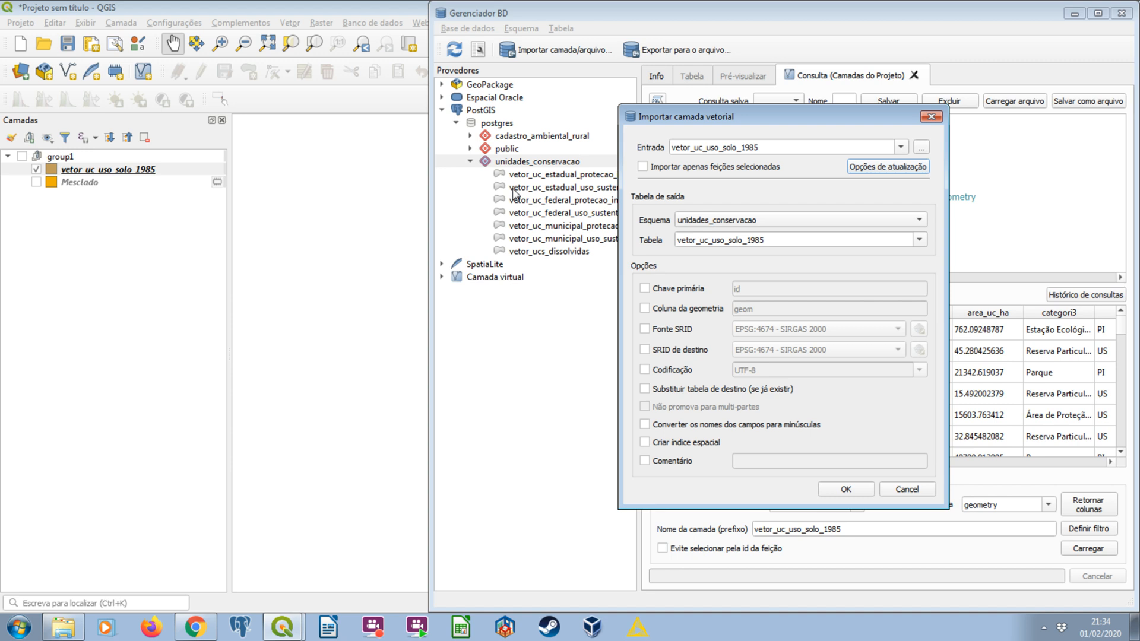
pyautogui.doubleClick(682, 241)
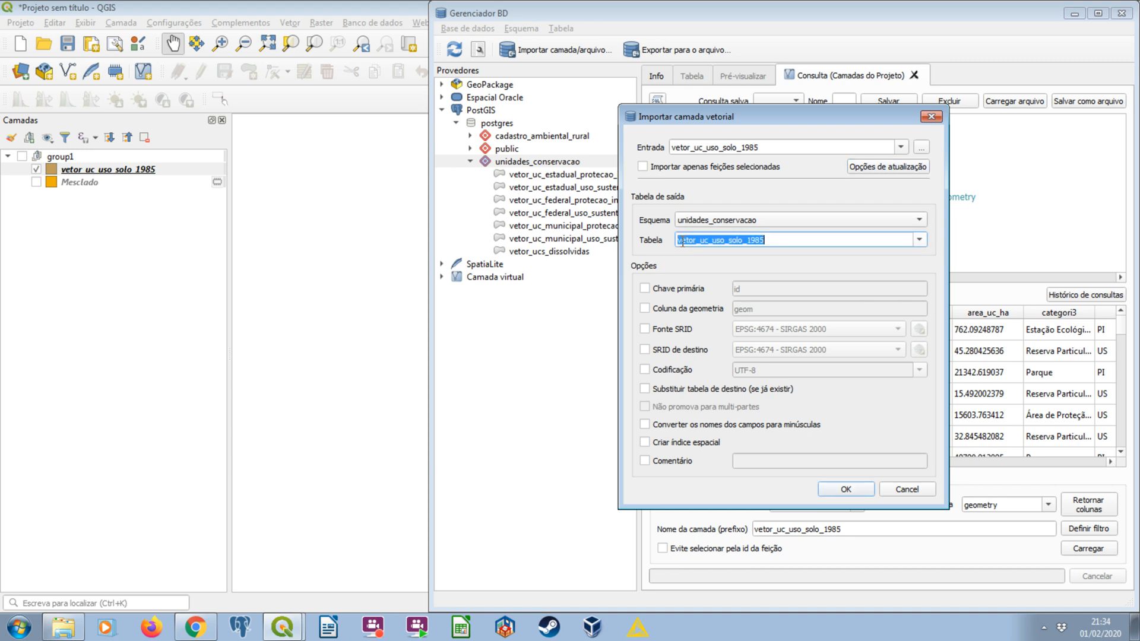
pyautogui.doubleClick(712, 148)
pyautogui.click(673, 153)
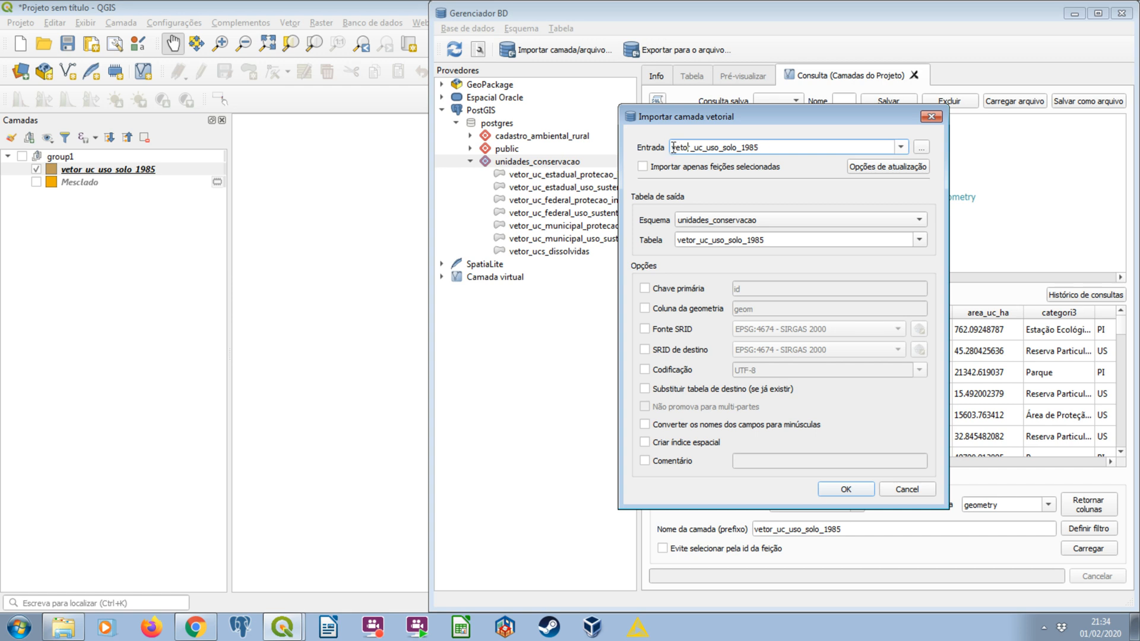
pyautogui.click(724, 240)
# Step: Set the import's primary key to pk, enable geometry column geom, and enable EPSG:4674 - SIRGAS 2000 as source and target SRID
pyautogui.click(667, 289)
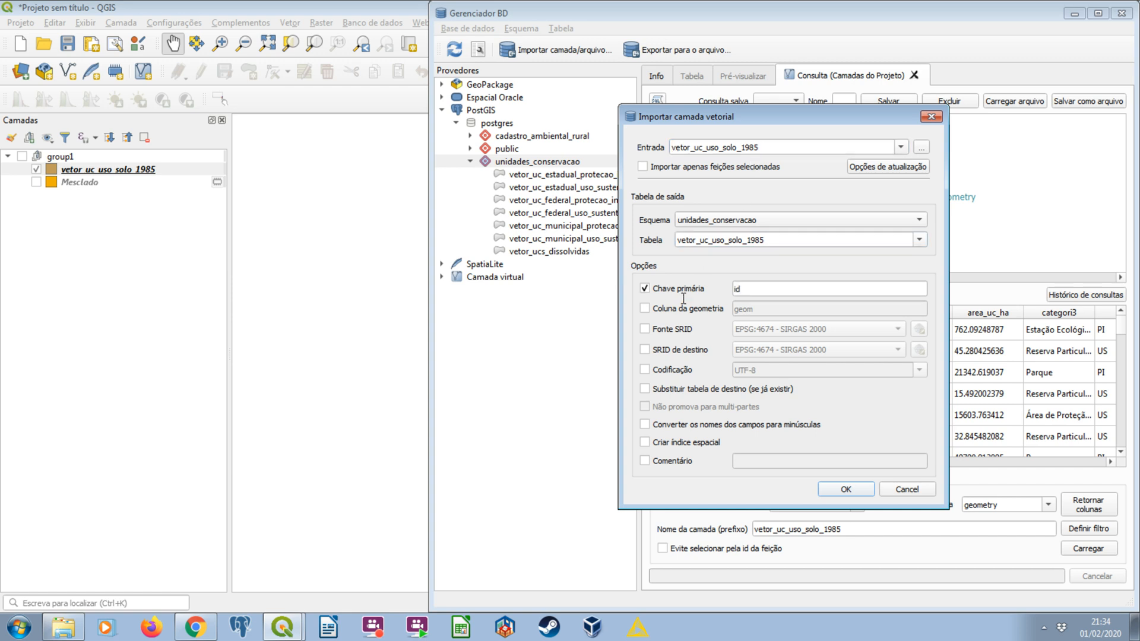
pyautogui.doubleClick(750, 288)
pyautogui.write('p')
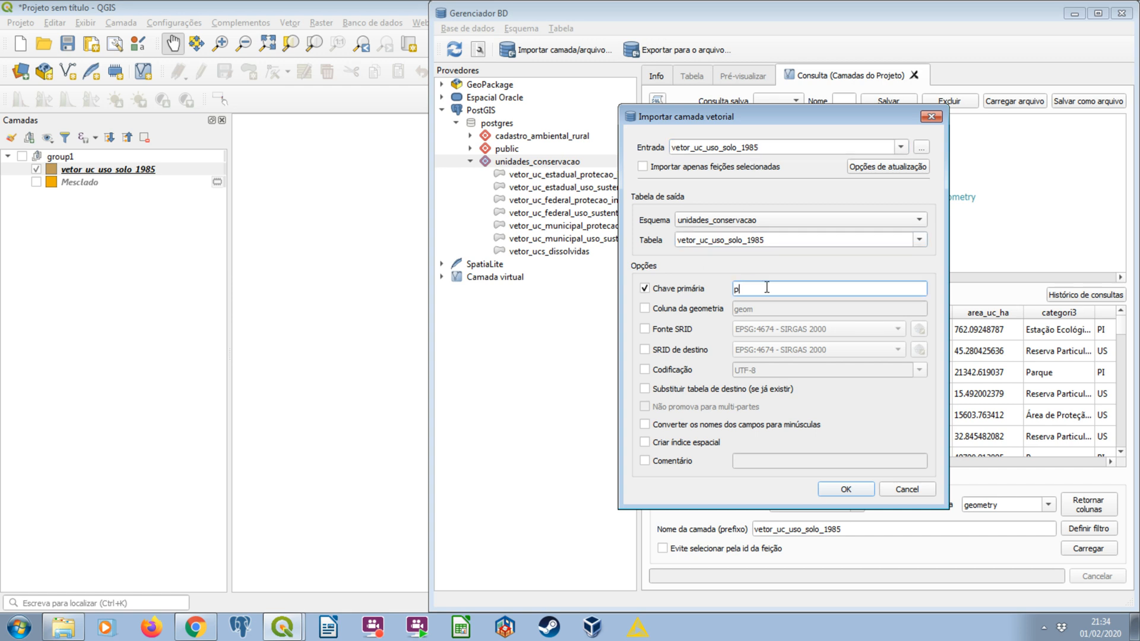
pyautogui.write('k')
pyautogui.click(689, 309)
pyautogui.click(676, 330)
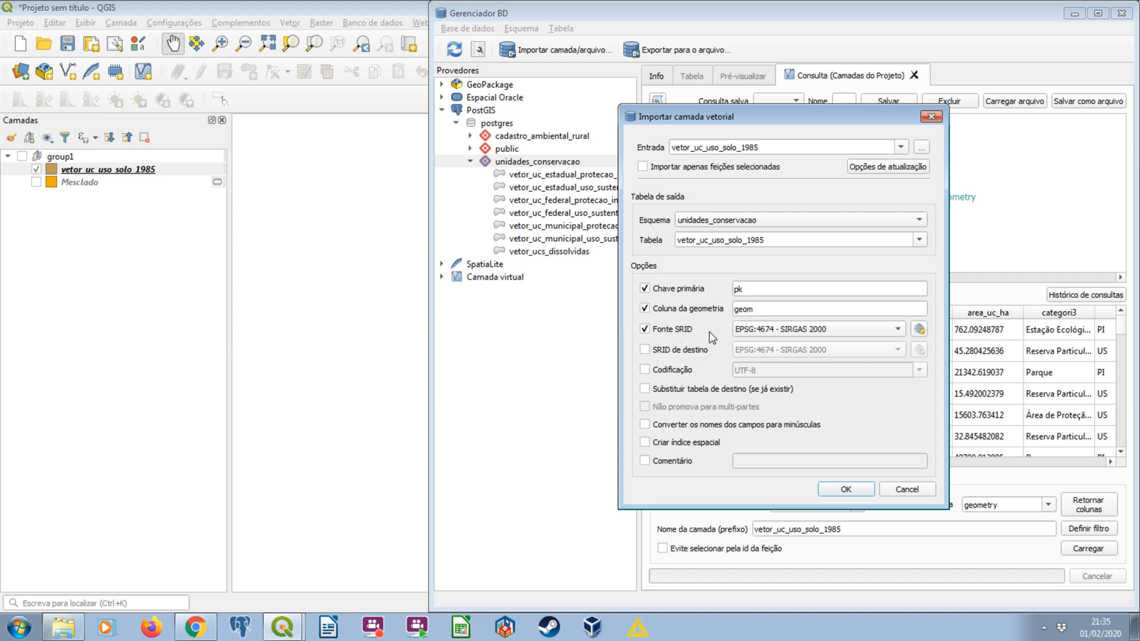
pyautogui.click(664, 350)
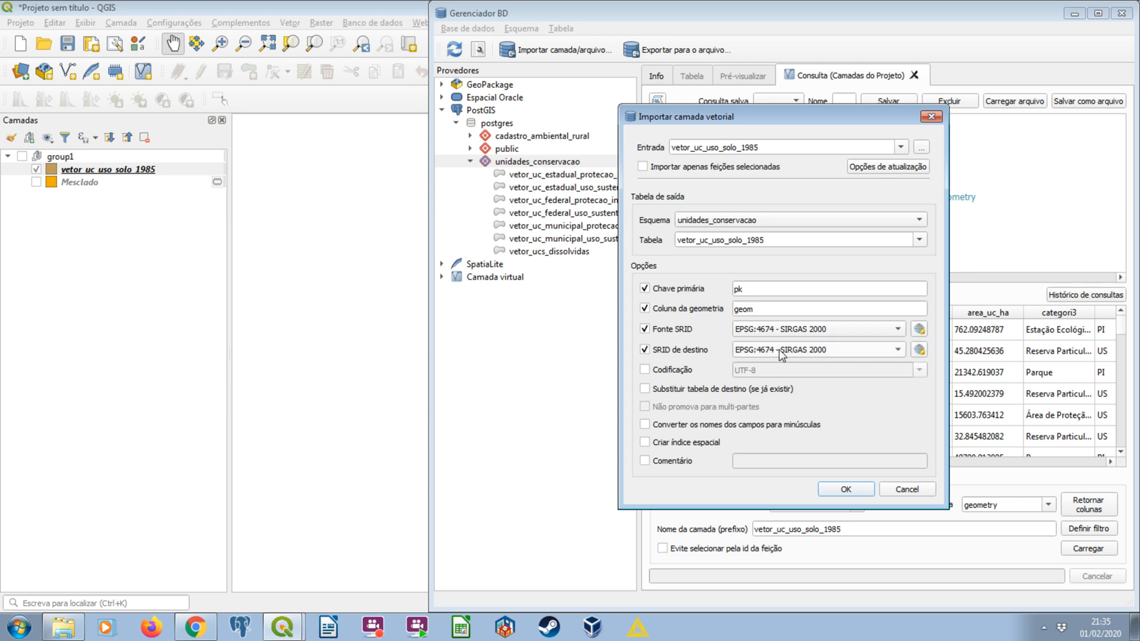
# Step: Enable UTF-8 encoding, lowercase field names and spatial index creation, and run the import
pyautogui.click(644, 369)
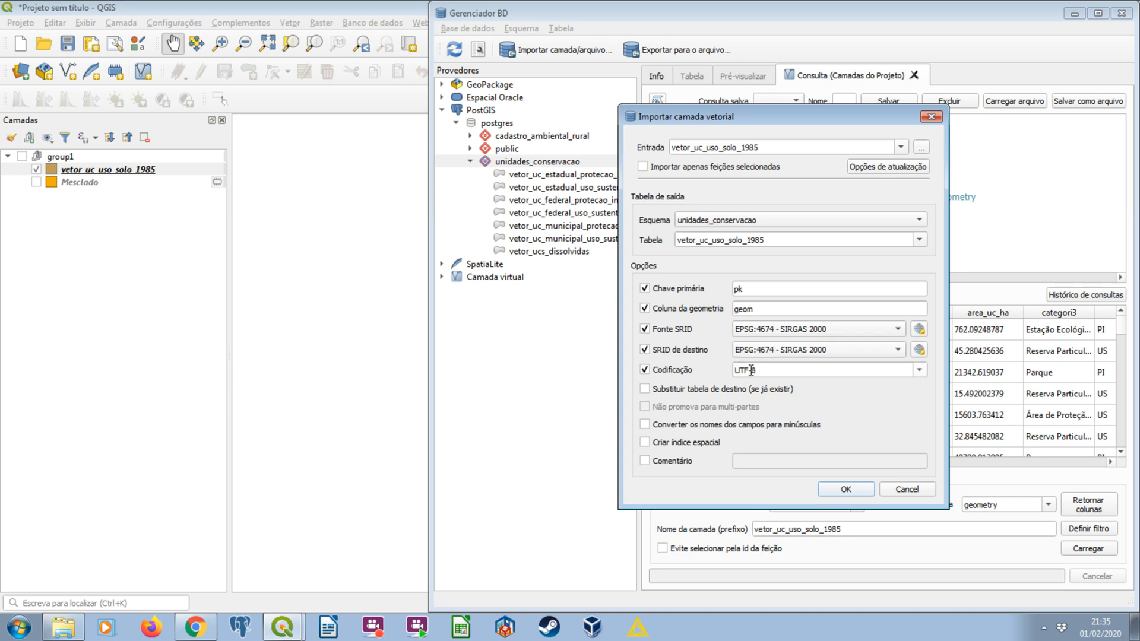
pyautogui.click(656, 428)
pyautogui.click(689, 446)
pyautogui.click(843, 492)
# Step: Examine the virtual-layer query on Mesclado at the end of the Série 4 document in Google Docs, and minimize the browser
pyautogui.click(195, 626)
pyautogui.scroll(-10, 294, 453)
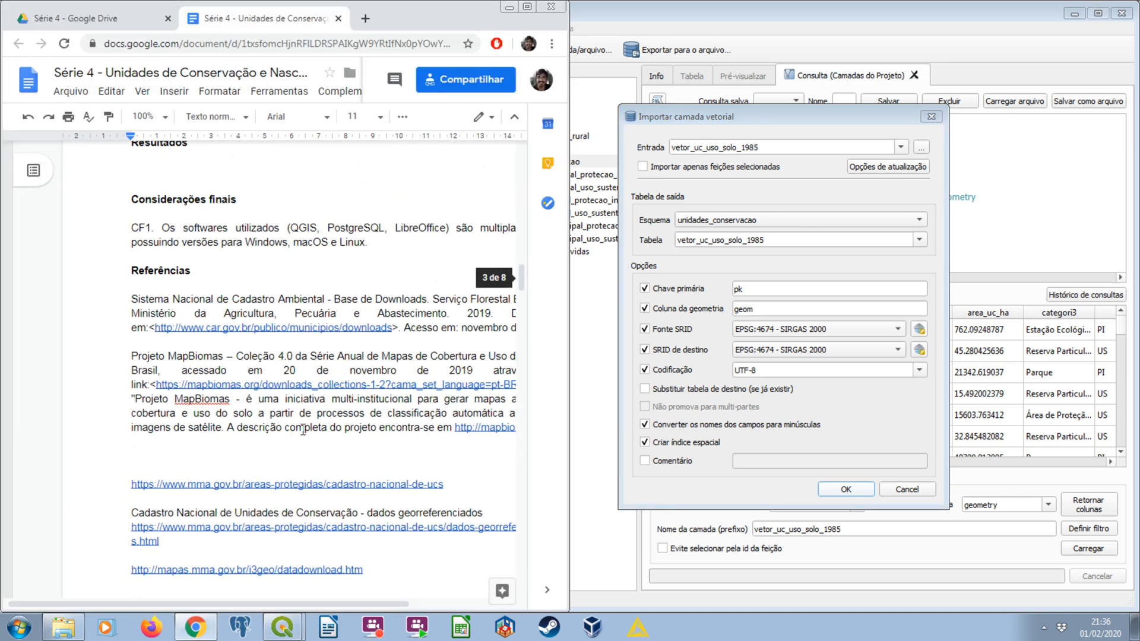
pyautogui.scroll(-15, 295, 453)
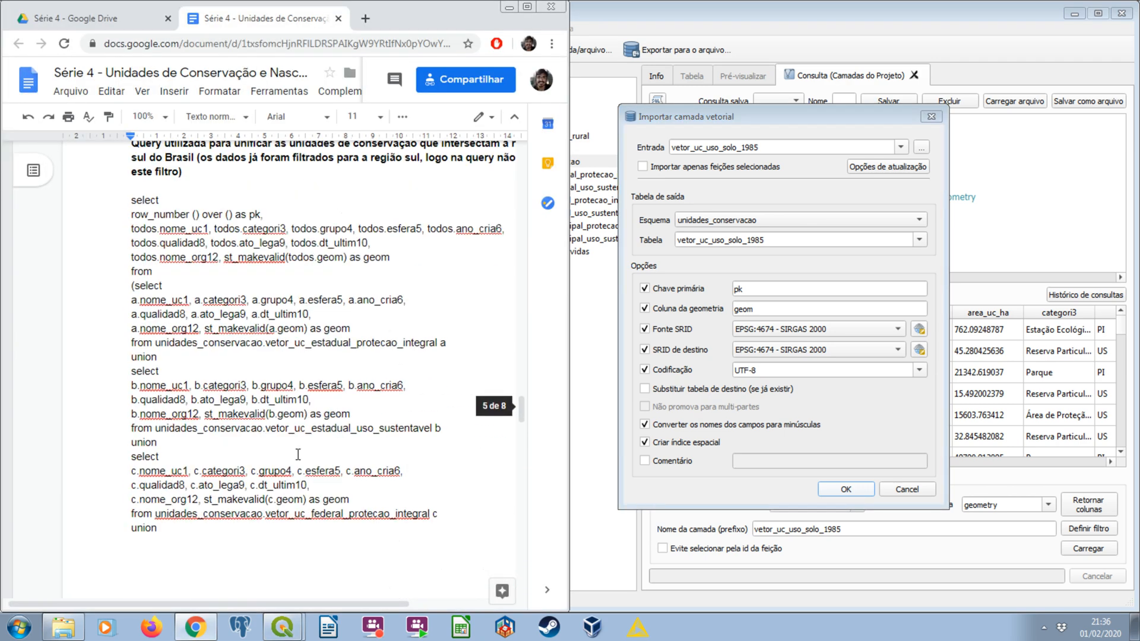
pyautogui.scroll(-10, 291, 471)
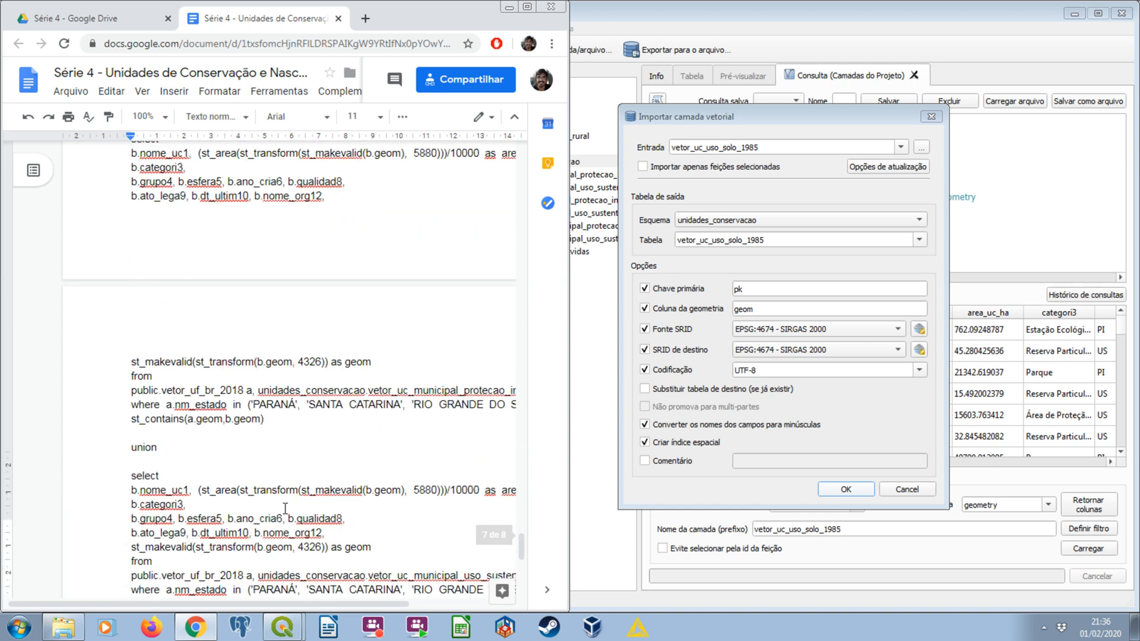
pyautogui.scroll(-4, 313, 358)
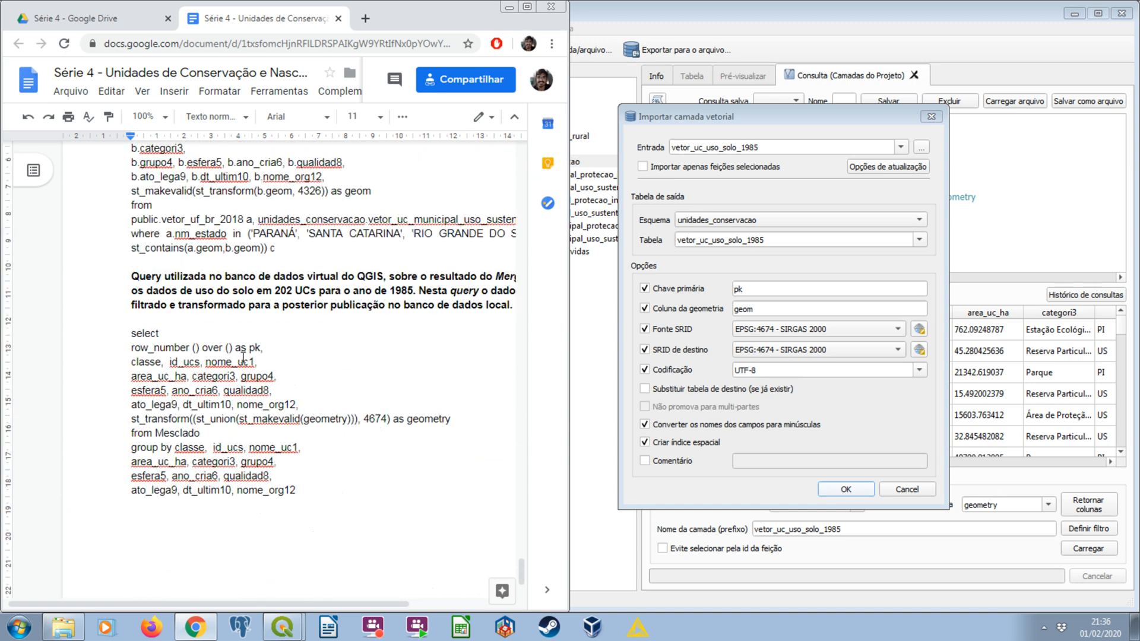
pyautogui.doubleClick(153, 427)
pyautogui.hscroll(3, 154, 427)
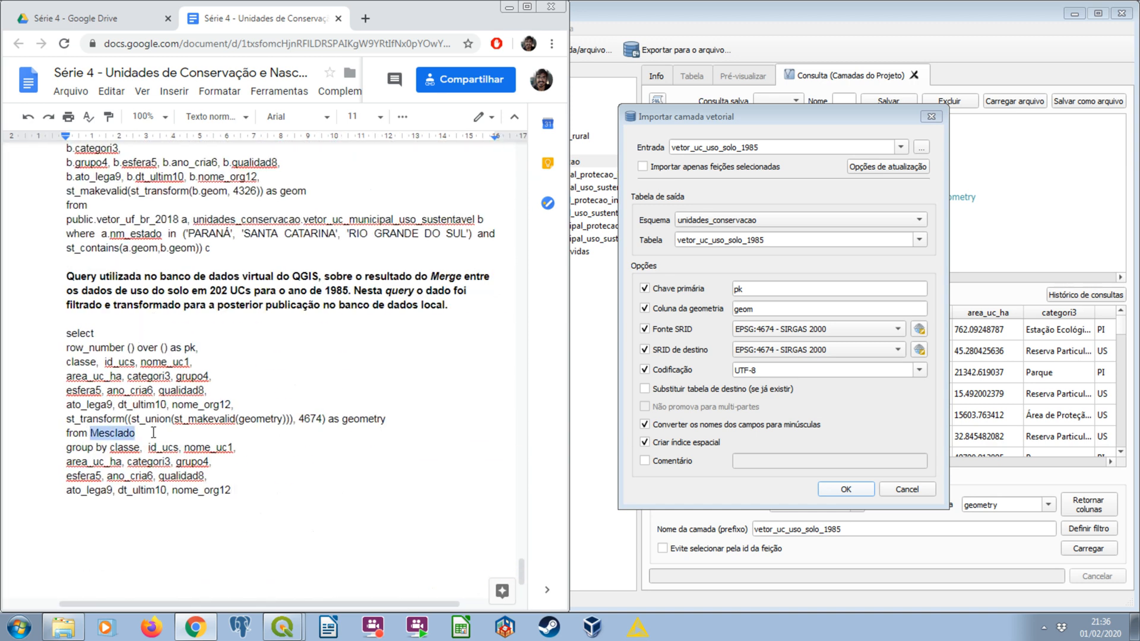
pyautogui.click(96, 428)
pyautogui.doubleClick(74, 429)
pyautogui.moveTo(75, 428)
pyautogui.mouseDown()
pyautogui.moveTo(107, 432)
pyautogui.moveTo(97, 432)
pyautogui.mouseUp()
pyautogui.click(508, 7)
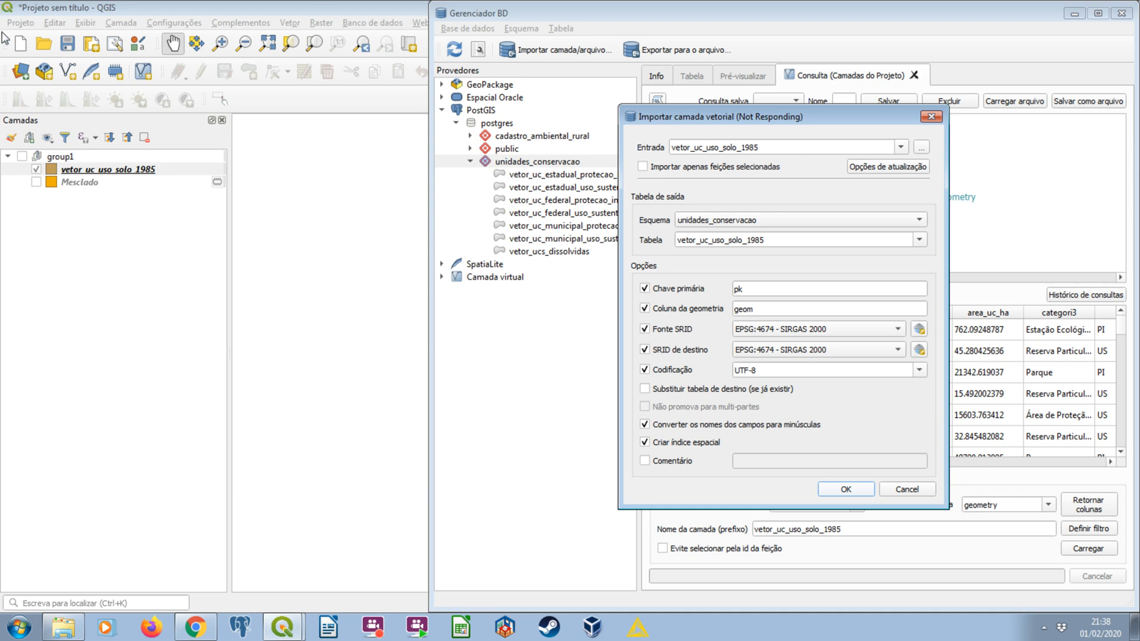
# Step: Inspect the per-unit shapefiles in the uc_uso_solo_1985, uc_uso_solo_1986 and uc_uso_solo_1987 folders of arquivos_processamento in Windows Explorer
pyautogui.click(63, 627)
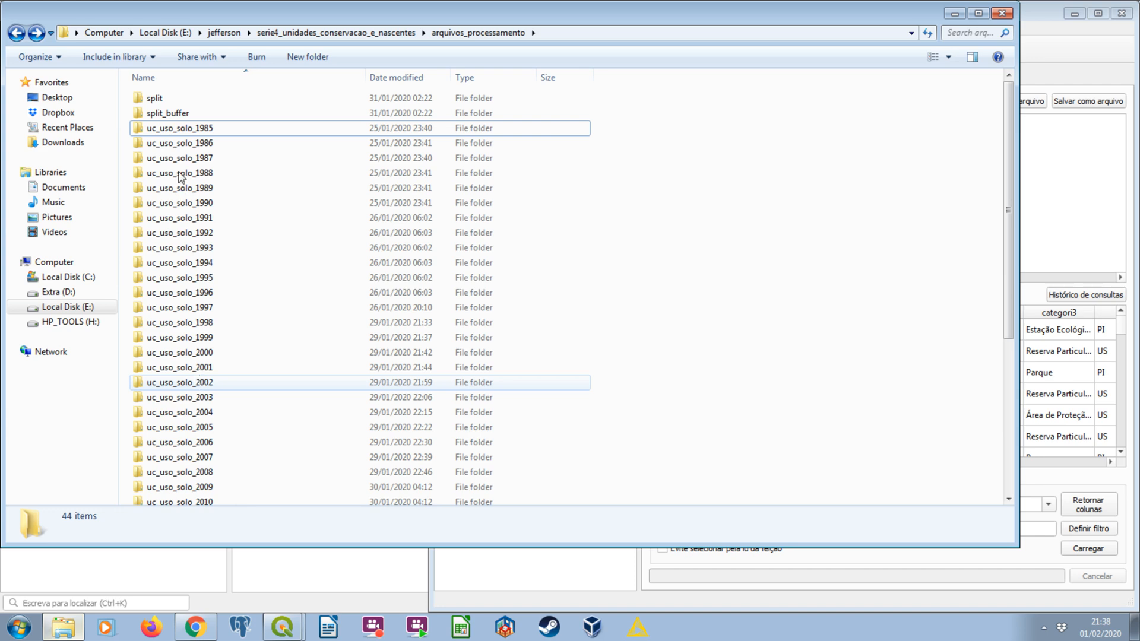
pyautogui.moveTo(365, 12); pyautogui.dragTo(580, 296)
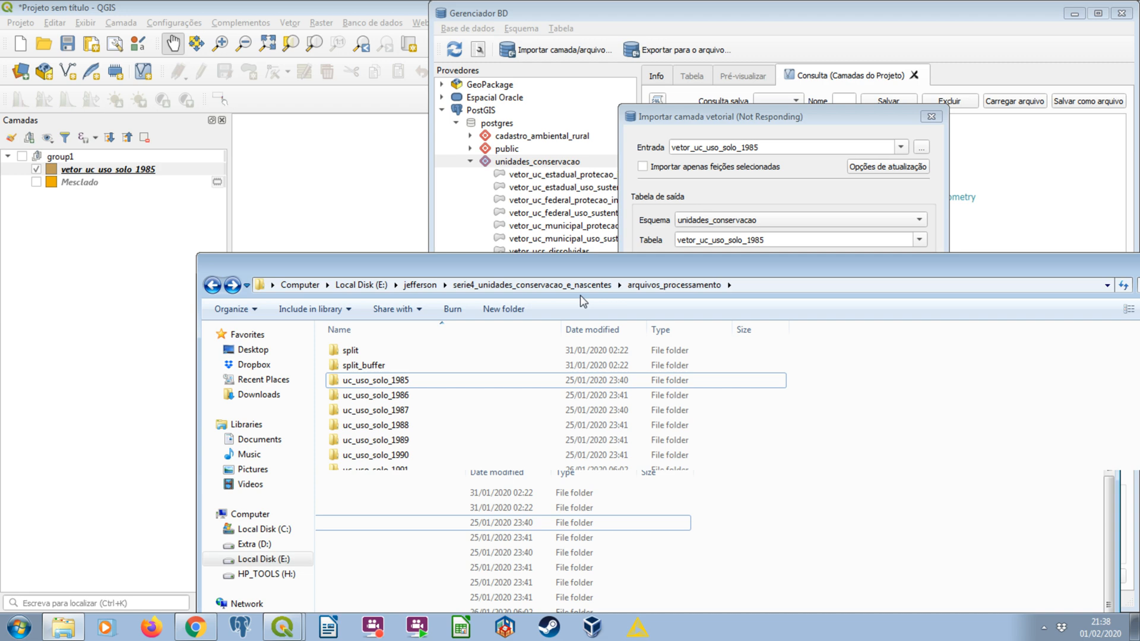
pyautogui.doubleClick(398, 381)
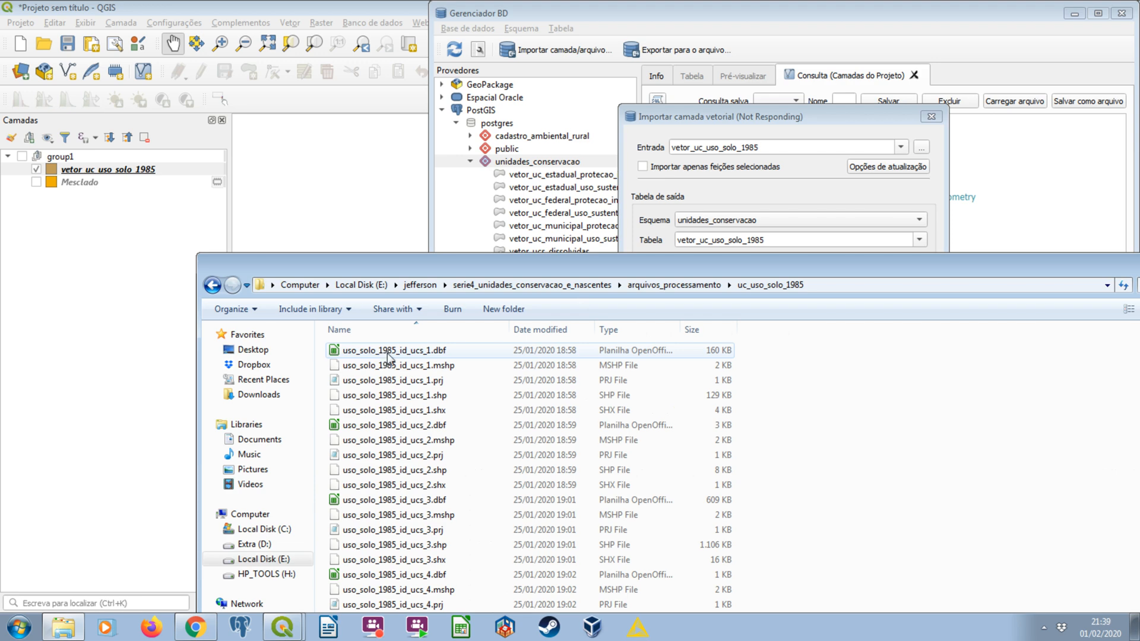
pyautogui.press('BackSpace')
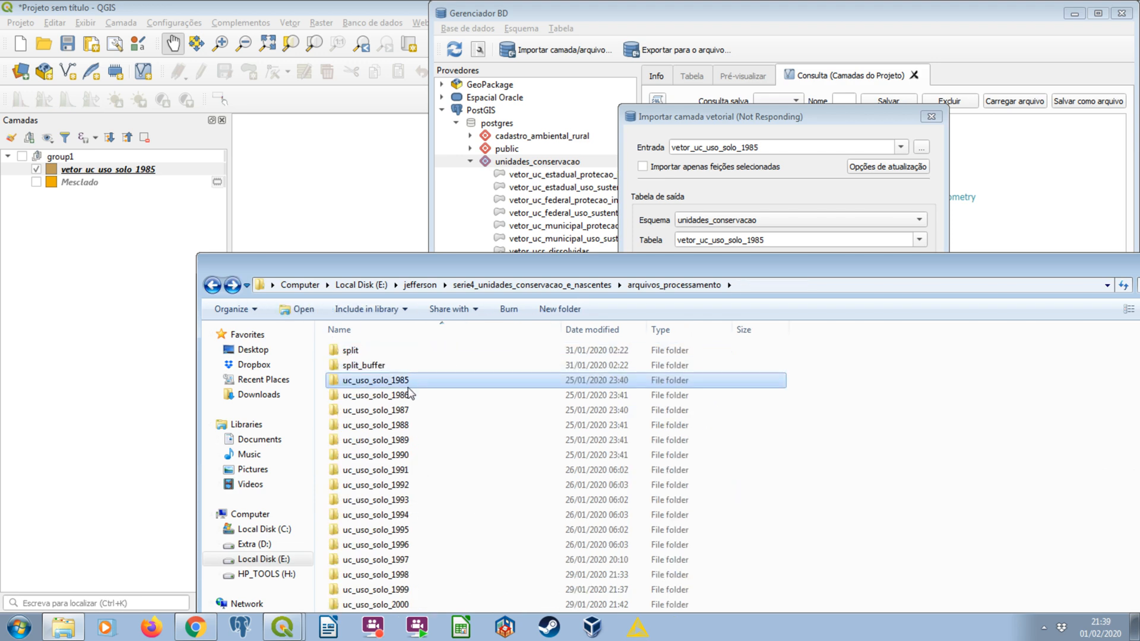
pyautogui.press('Return')
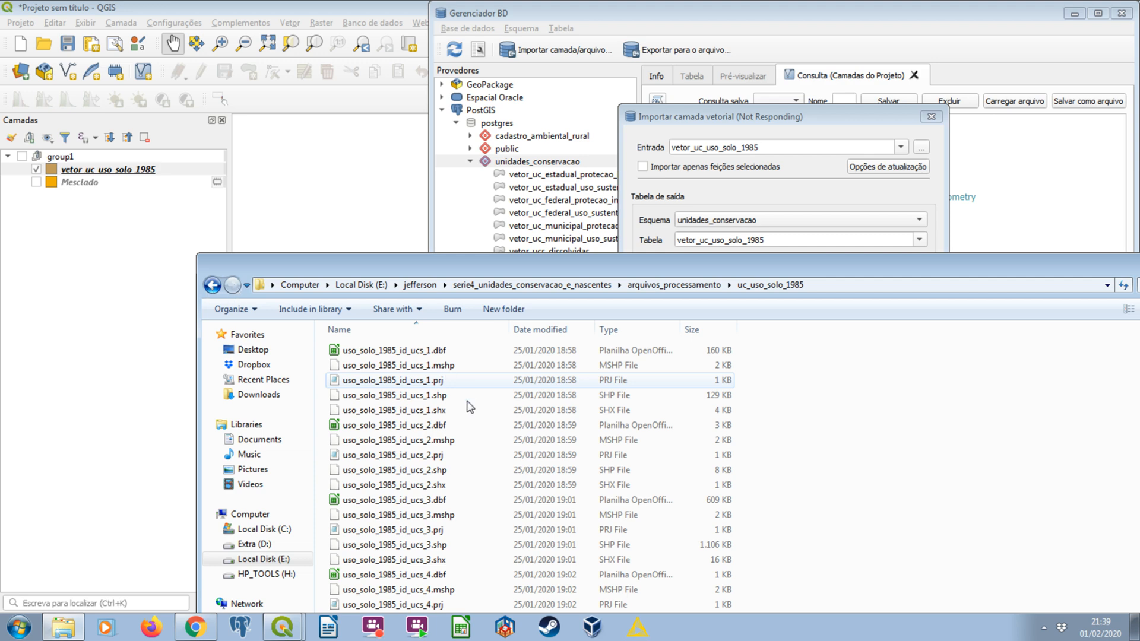
pyautogui.press('BackSpace')
pyautogui.doubleClick(444, 390)
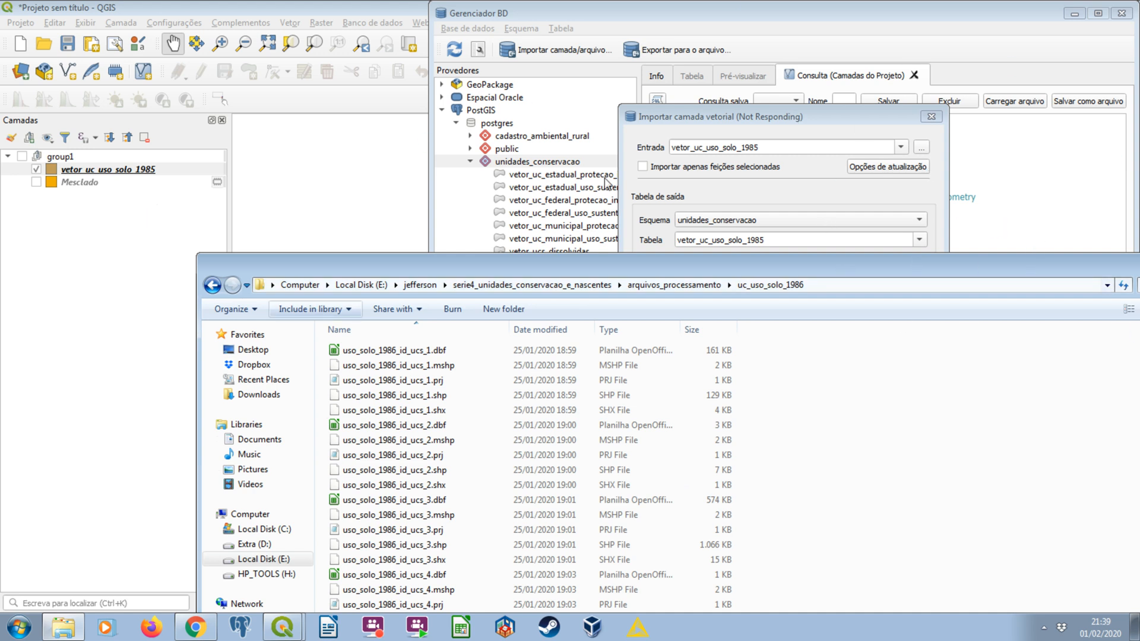
pyautogui.press('BackSpace')
pyautogui.press('Down')
pyautogui.press('Return')
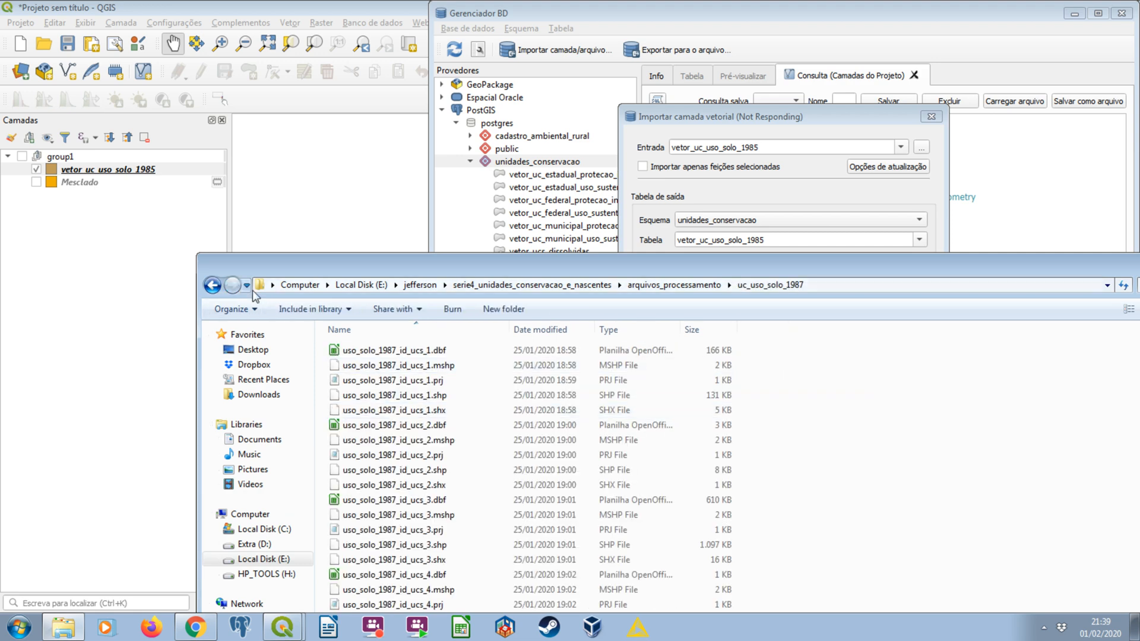
pyautogui.click(212, 285)
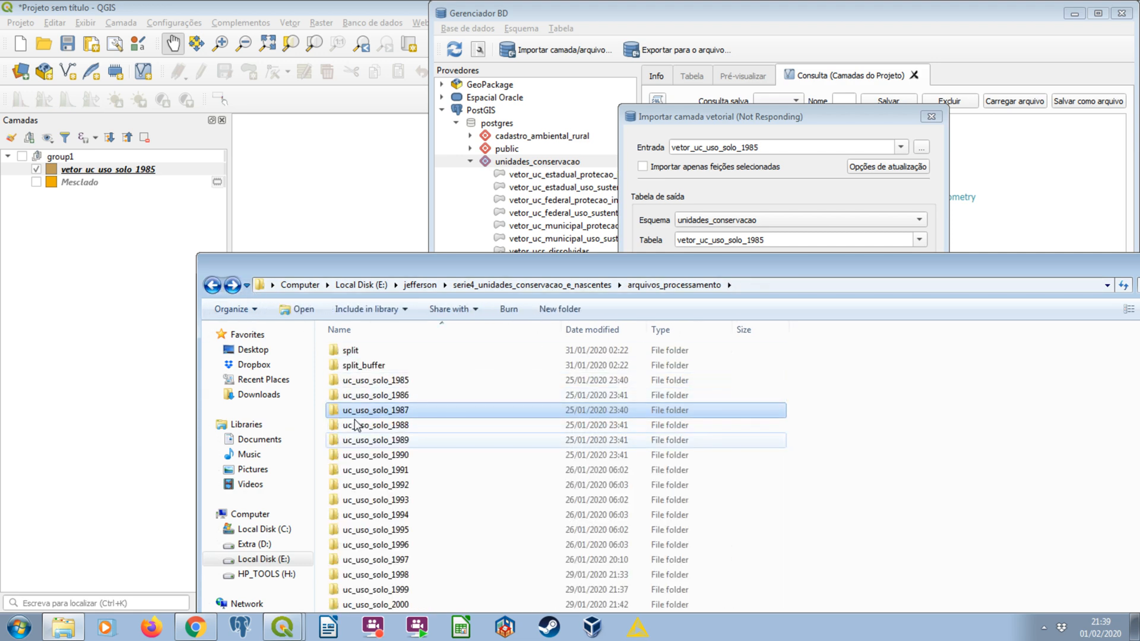
# Step: Look through the remaining yearly uc_uso_solo folders up to 2018 in arquivos_processamento, and close the folder window
pyautogui.scroll(-6, 386, 439)
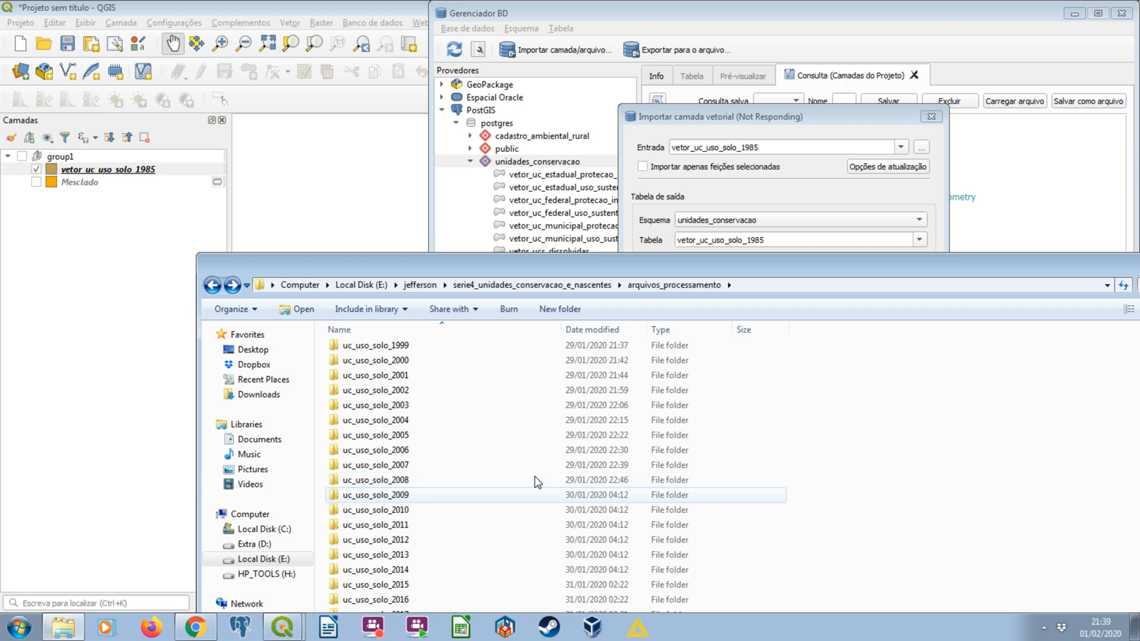
pyautogui.moveTo(469, 265); pyautogui.dragTo(483, 140)
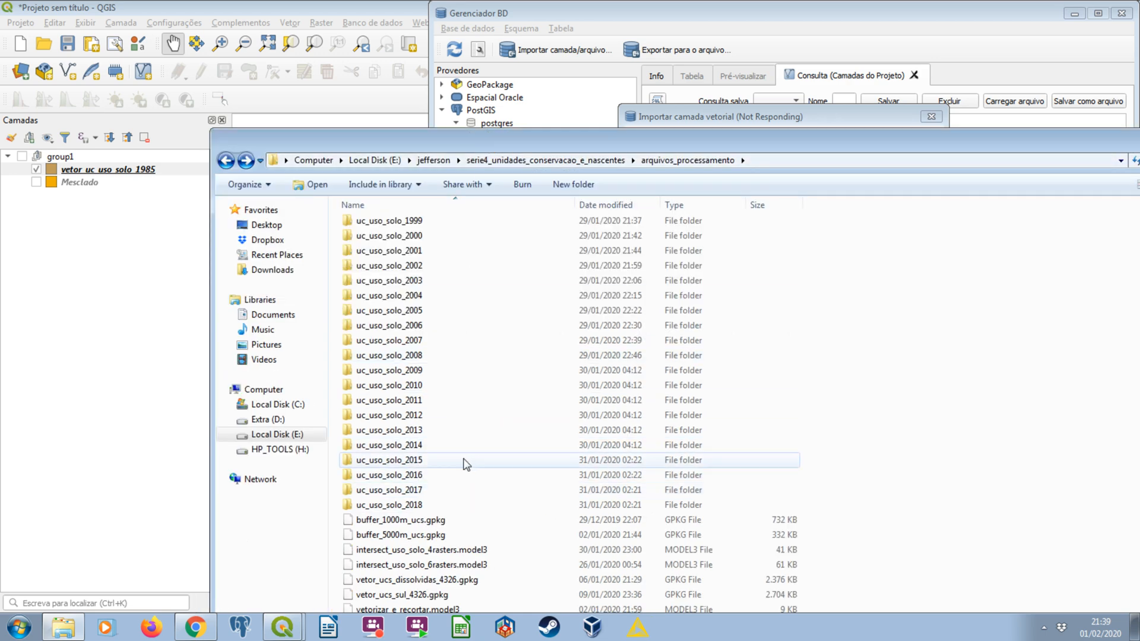
pyautogui.moveTo(860, 146); pyautogui.dragTo(541, 166)
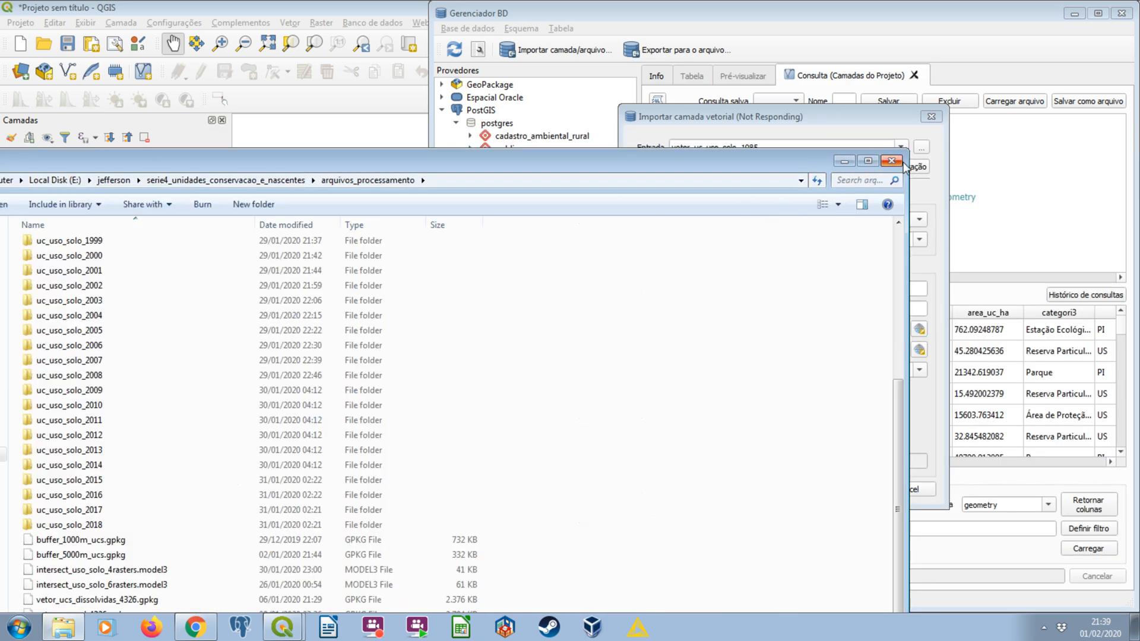
pyautogui.click(899, 162)
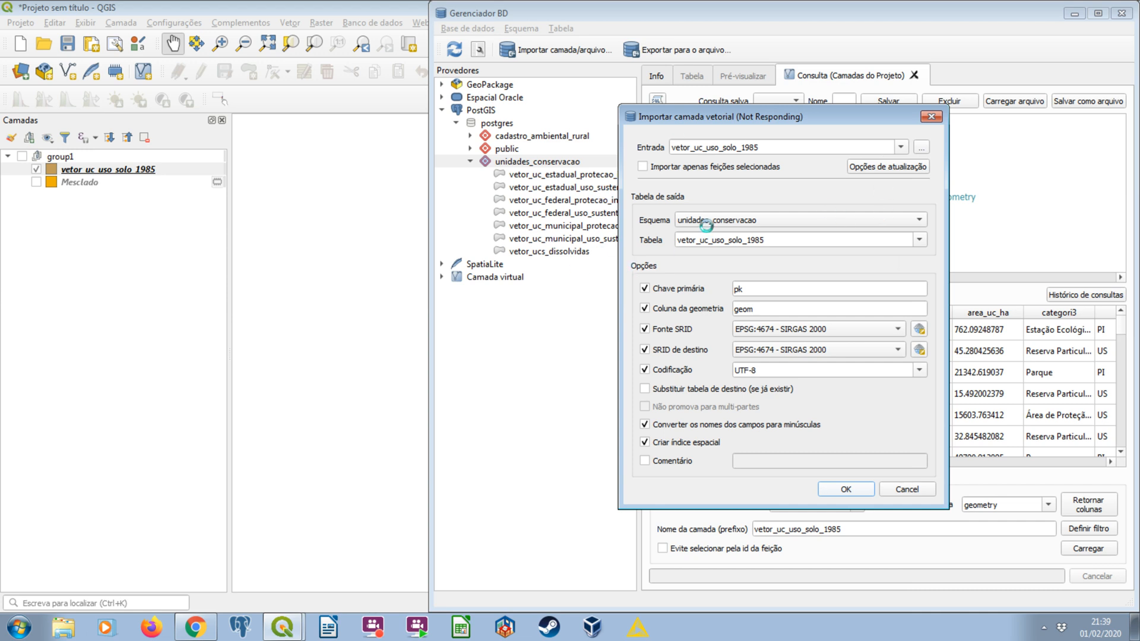